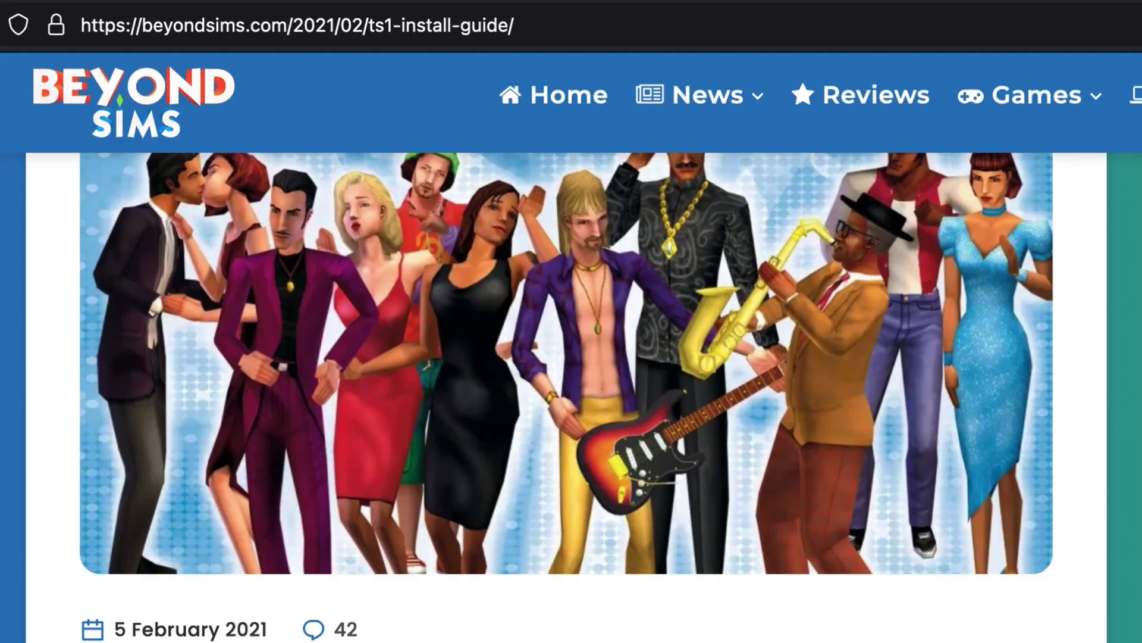
scroll(566, 397, down, 8)
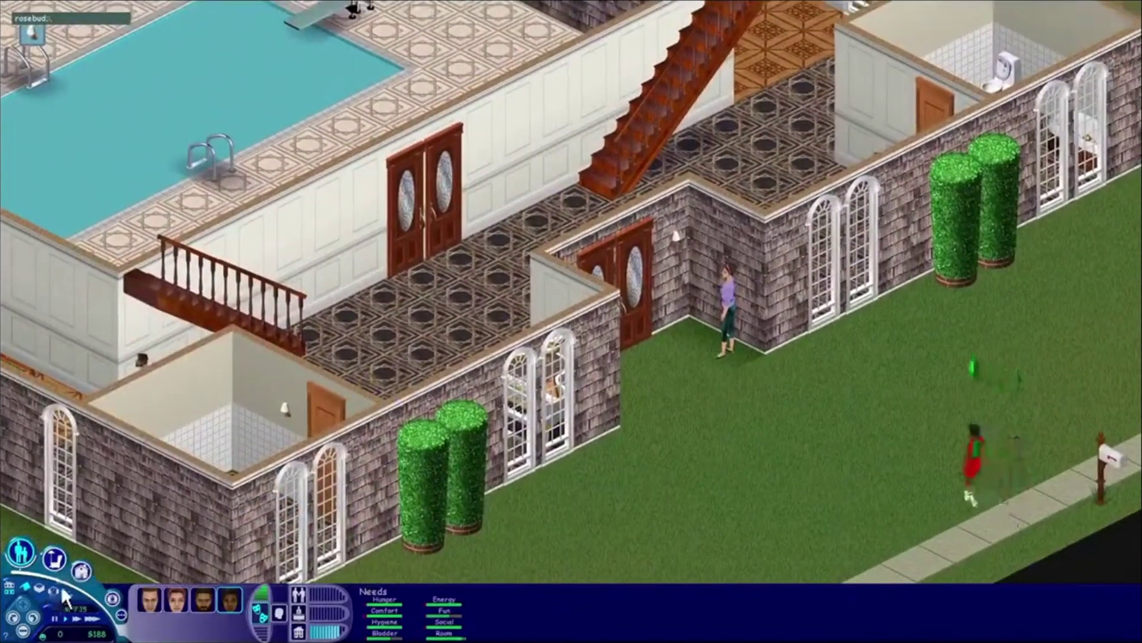
Step: Change how the house walls are displayed and make the fourth household member the active Sim
click(58, 591)
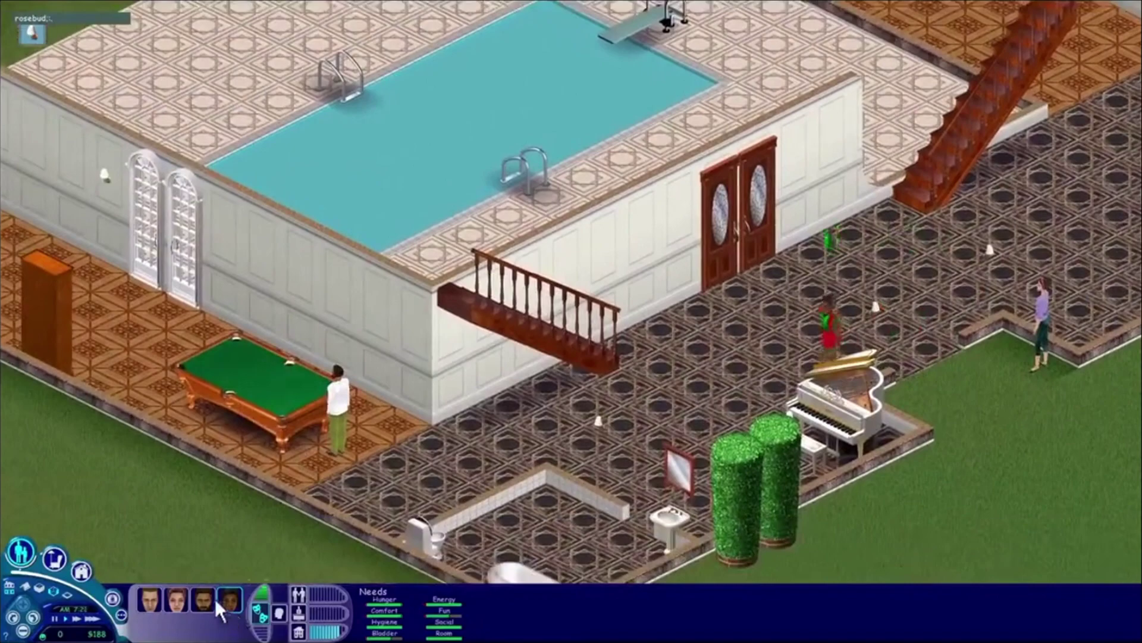
click(215, 602)
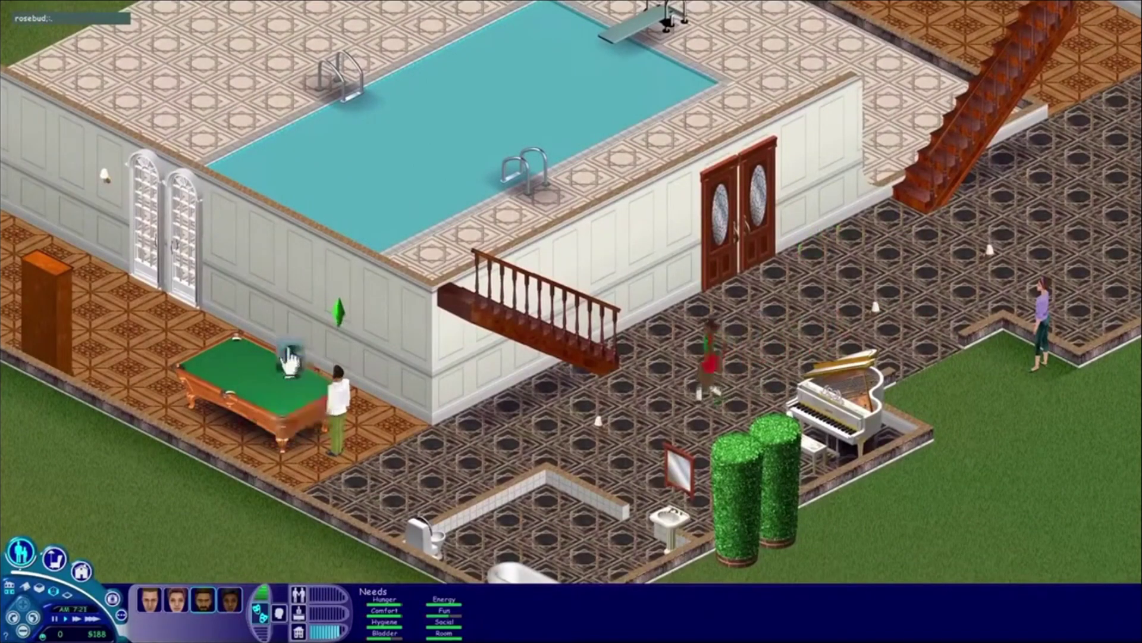
click(231, 601)
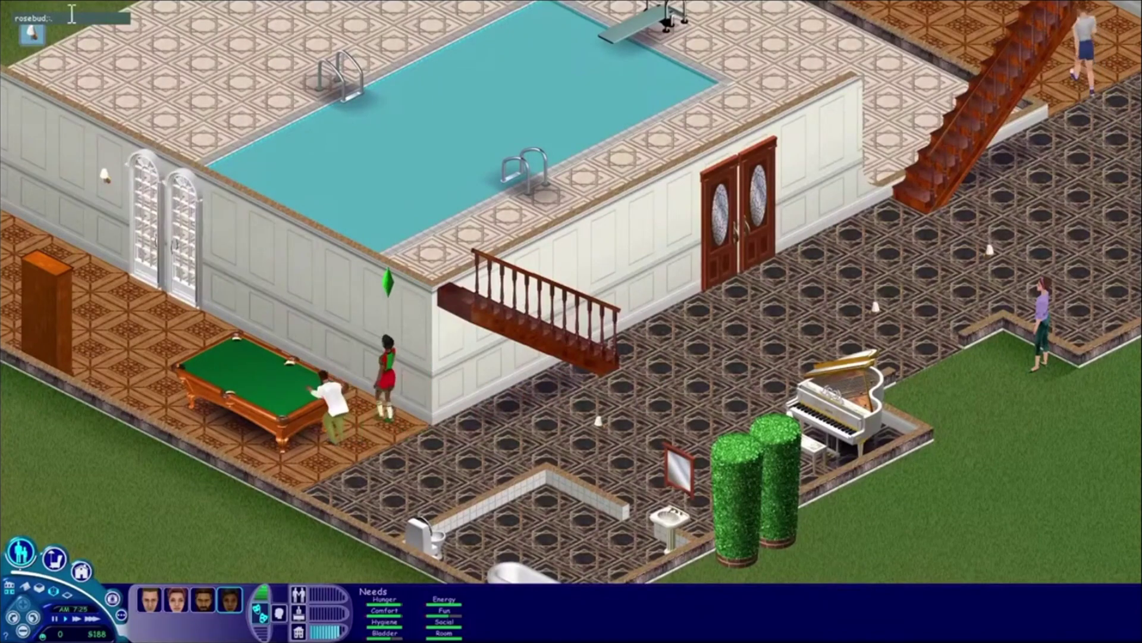
Step: Apply the rosebud money cheat for the household and close the cheat entry box
key(Return)
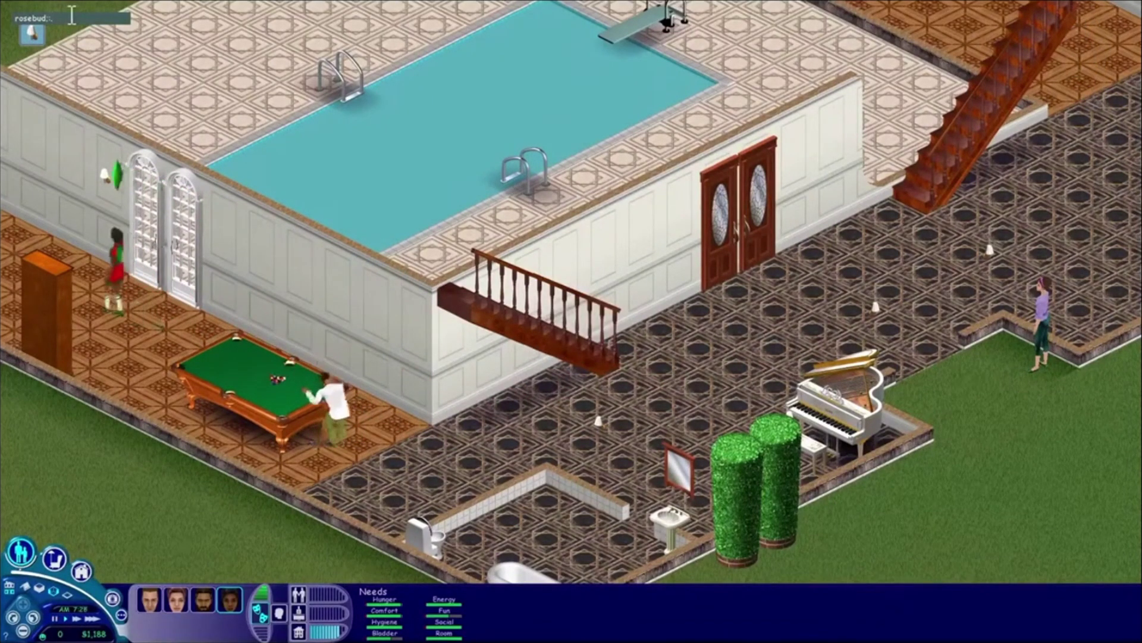
key(BackSpace)
key(BackSpace)
key(BackSpace)
key(BackSpace)
key(BackSpace)
key(BackSpace)
key(BackSpace)
key(BackSpace)
key(BackSpace)
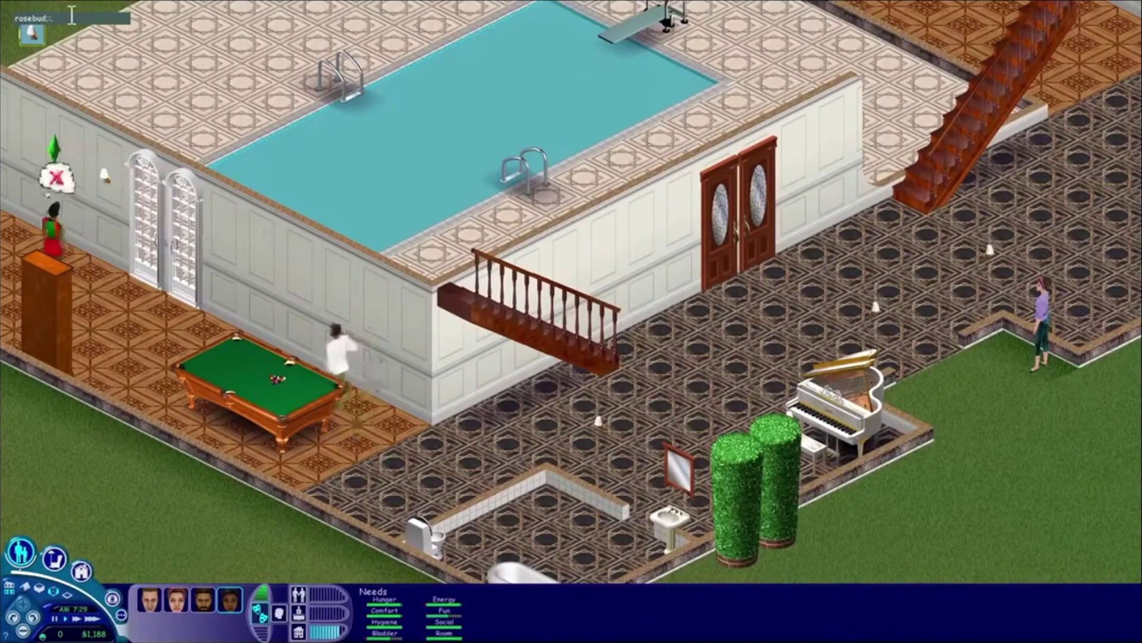
key(Return)
Step: Have the first household member read the newspaper on the kitchen counter and make the second household member active
key(Up)
key(Left)
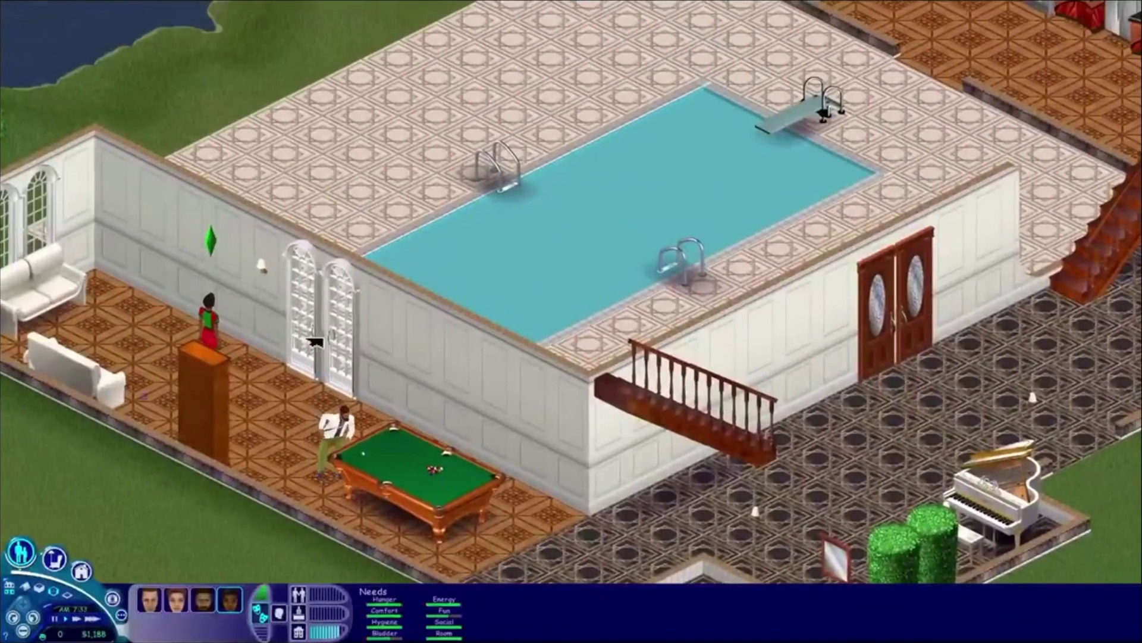
key(Right)
key(Up)
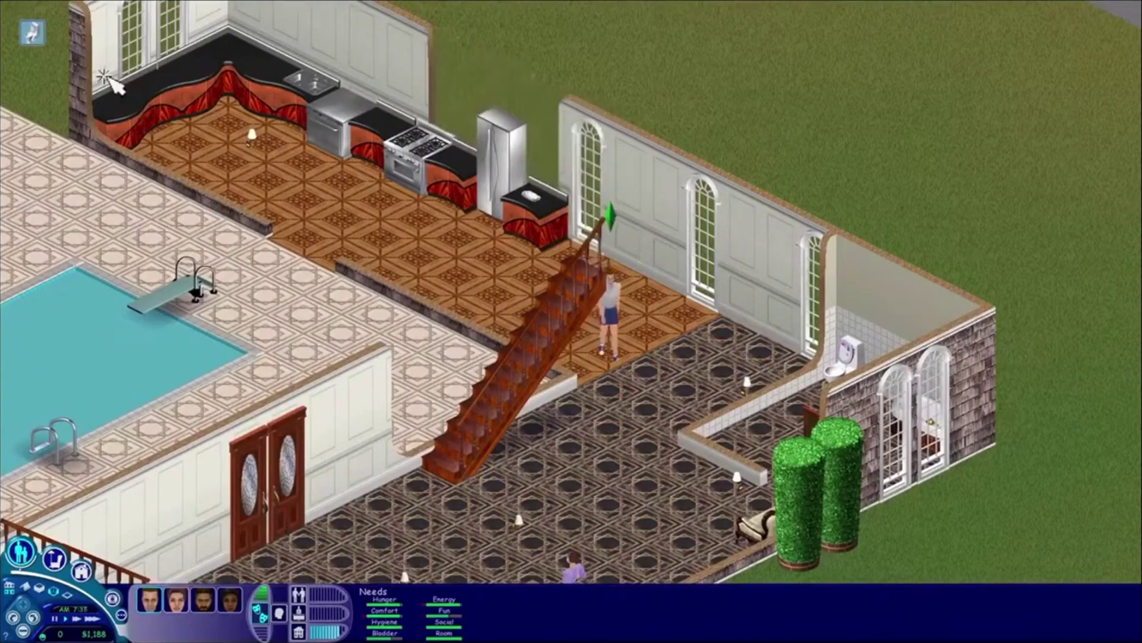
click(539, 195)
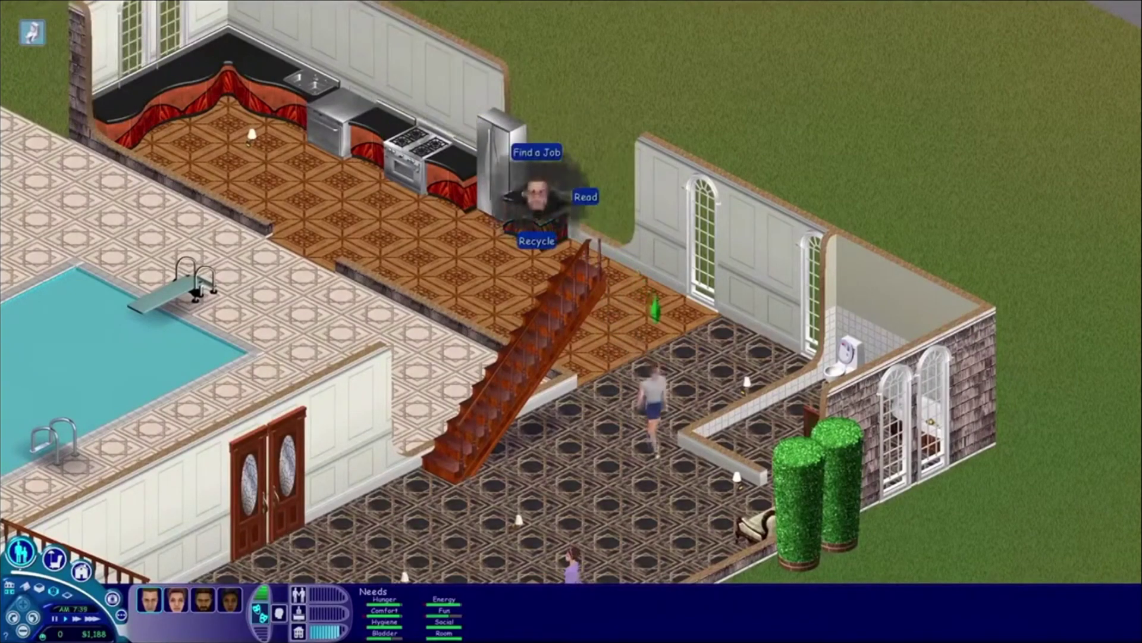
click(584, 194)
click(175, 606)
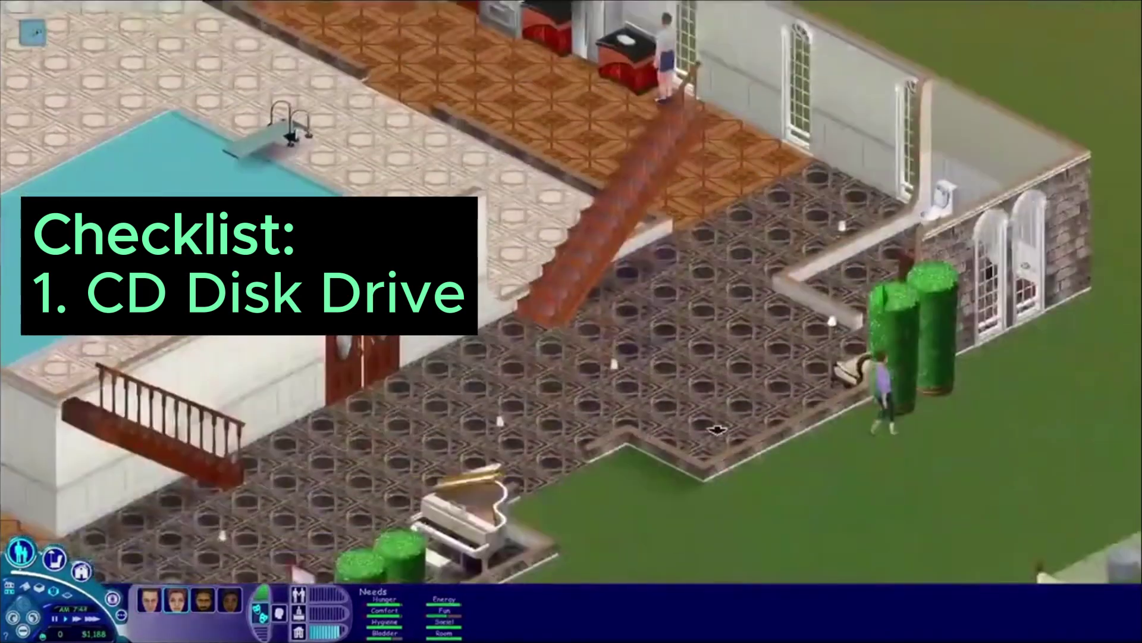
key(Down)
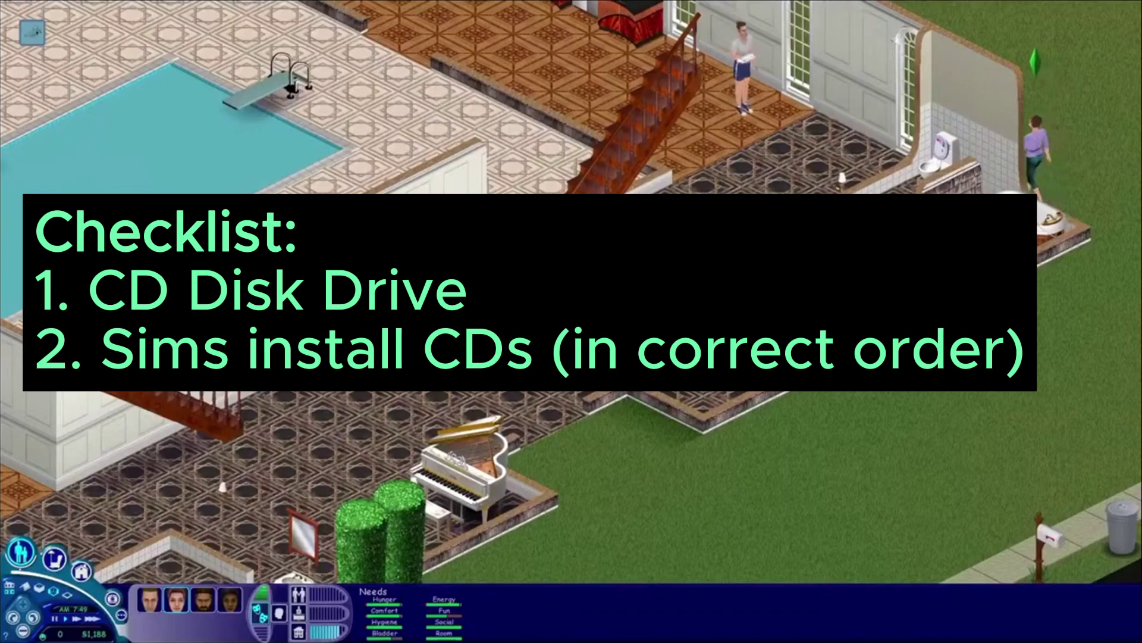
key(period)
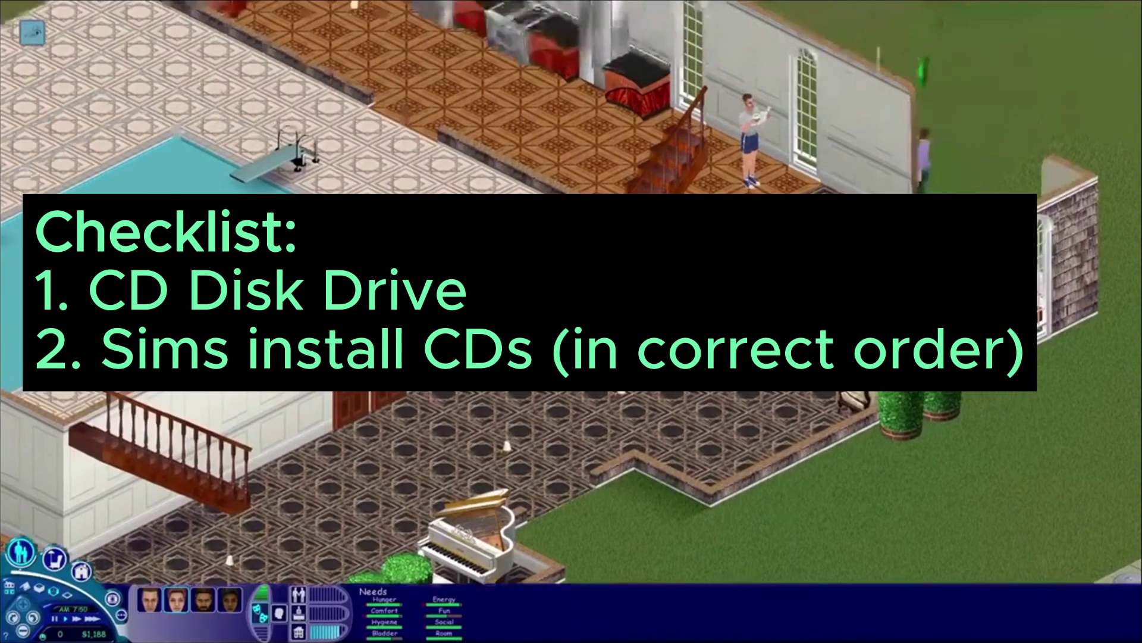
key(Left)
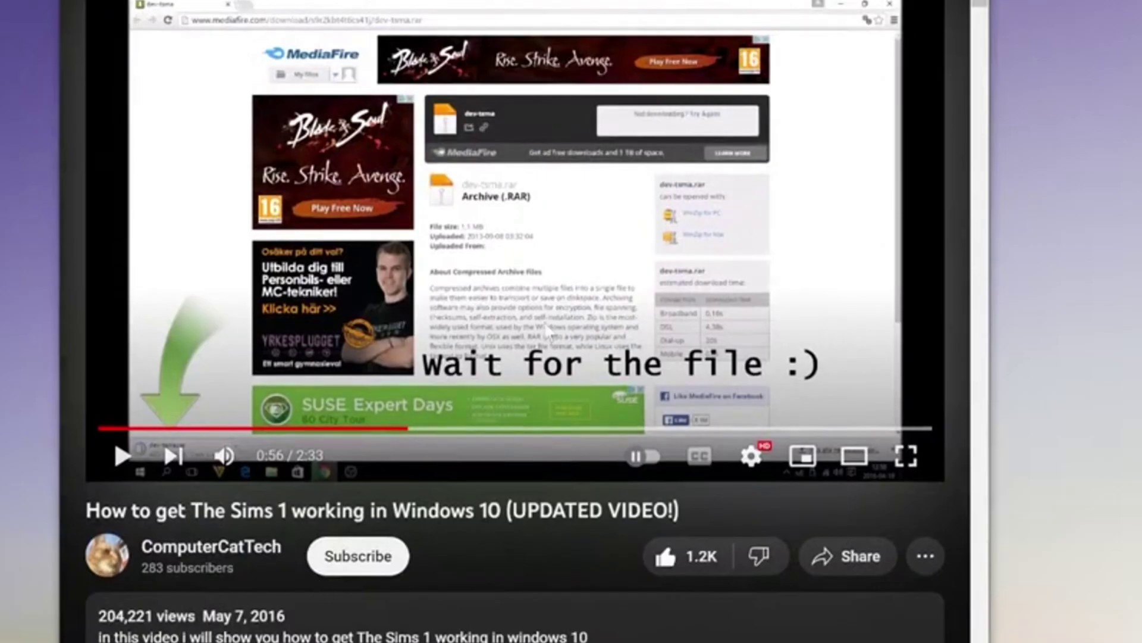
Step: Open The Sims Deluxe folder inside TheSims1 Patches! and inspect the modification date and type of its Sims file
scroll(483, 591, down, 7)
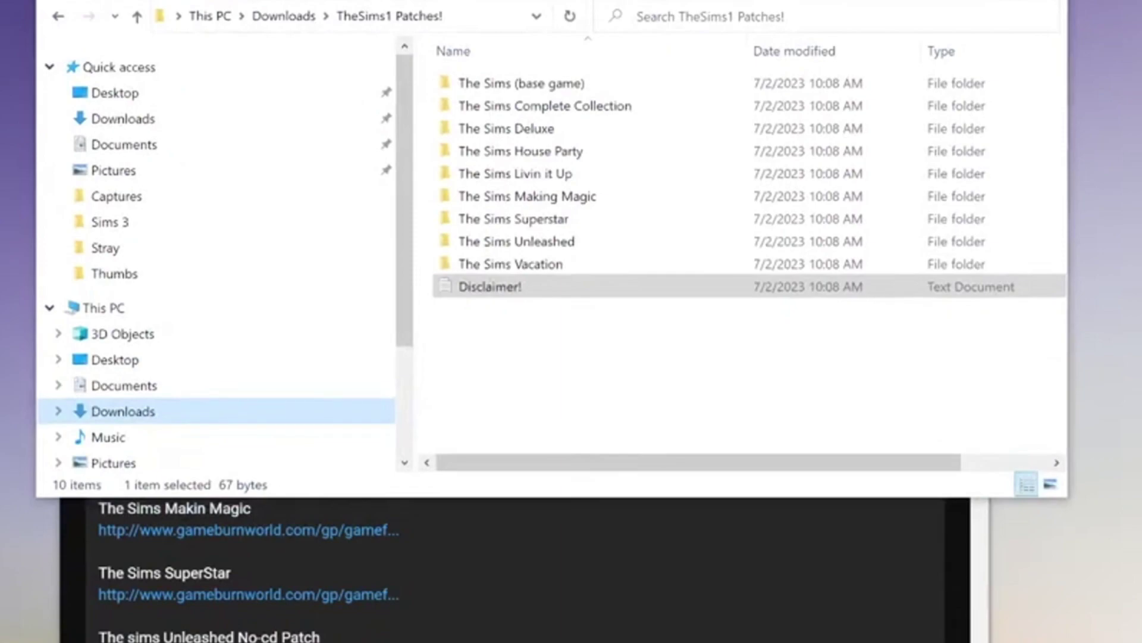
double_click(515, 138)
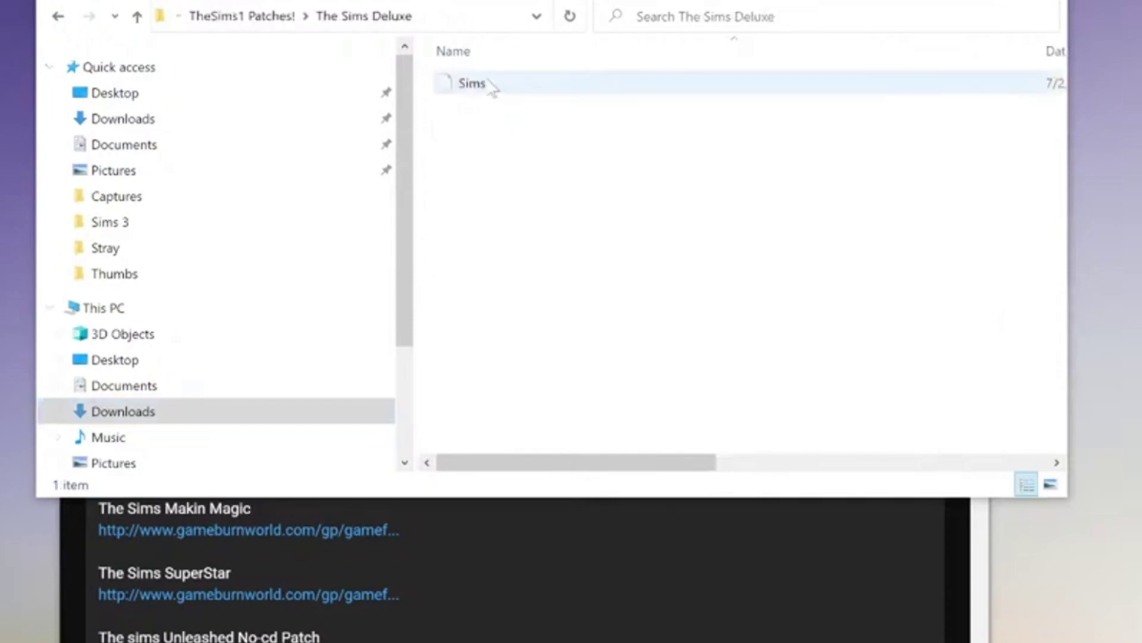
double_click(492, 86)
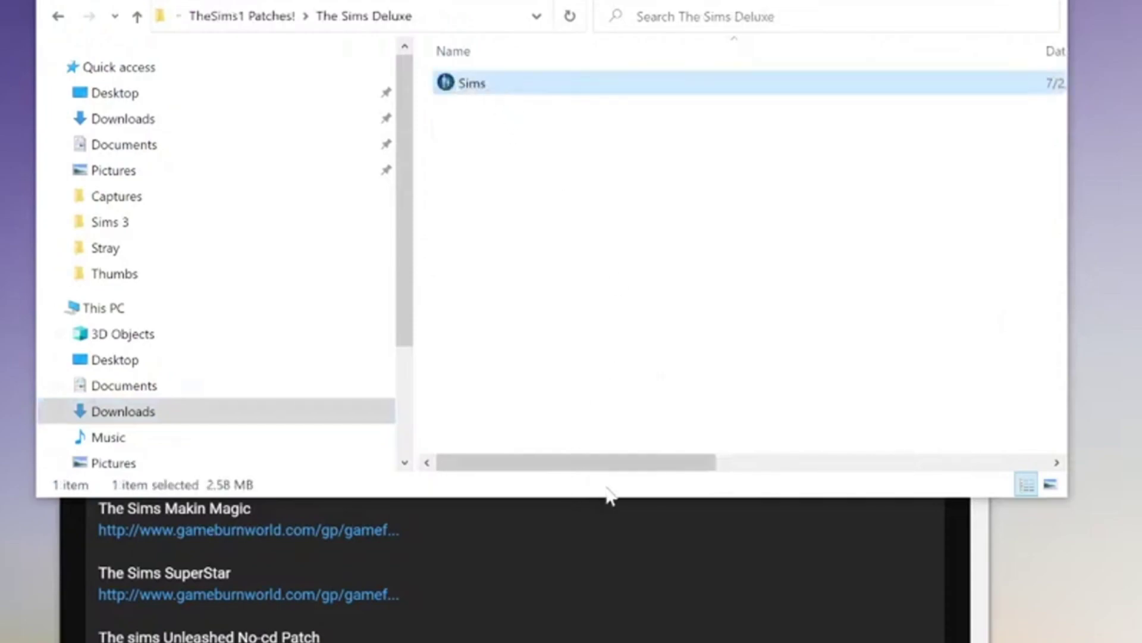
drag(610, 463, 803, 466)
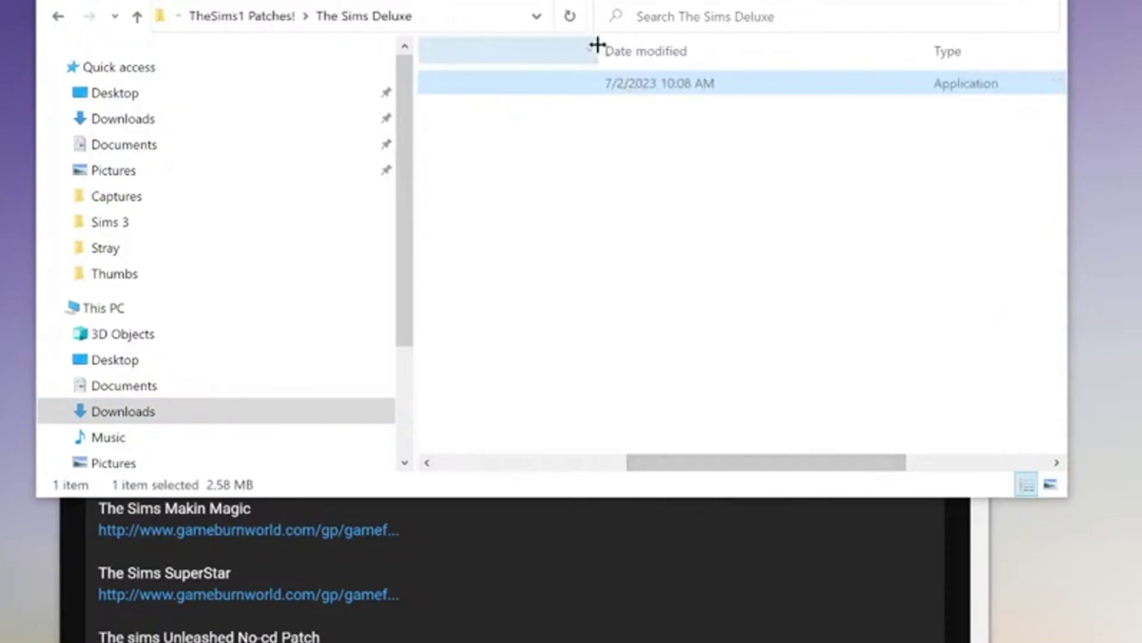
drag(594, 47, 543, 51)
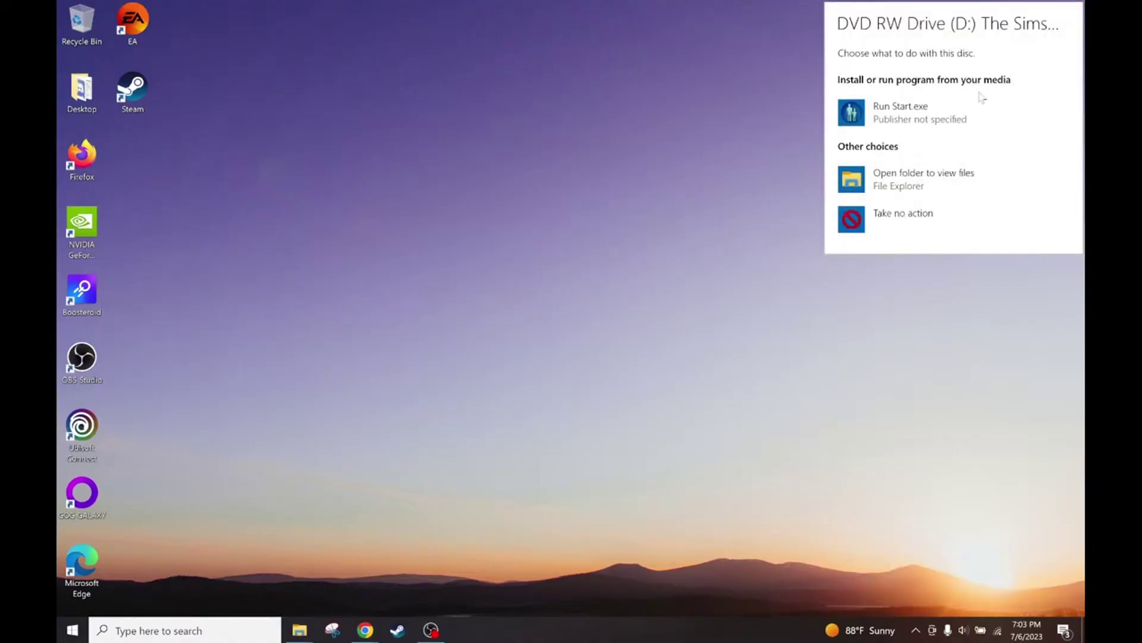
Step: Install The Sims Deluxe Edition from the disc with Start.exe, declining AOL 7.0, and launch the game at 1024x768
click(898, 116)
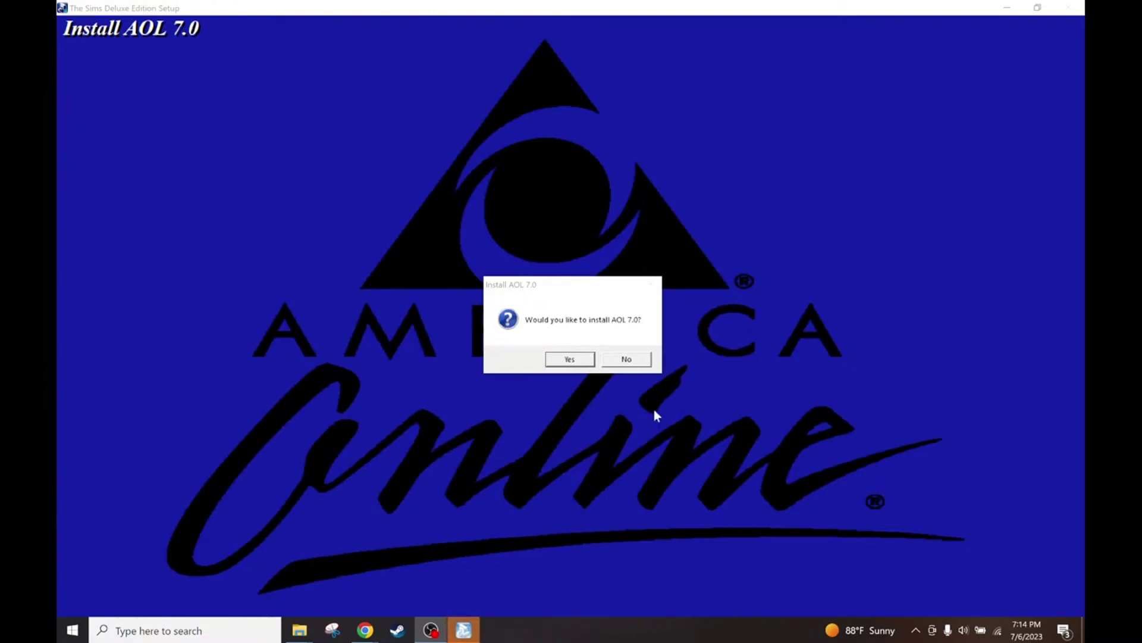
click(634, 359)
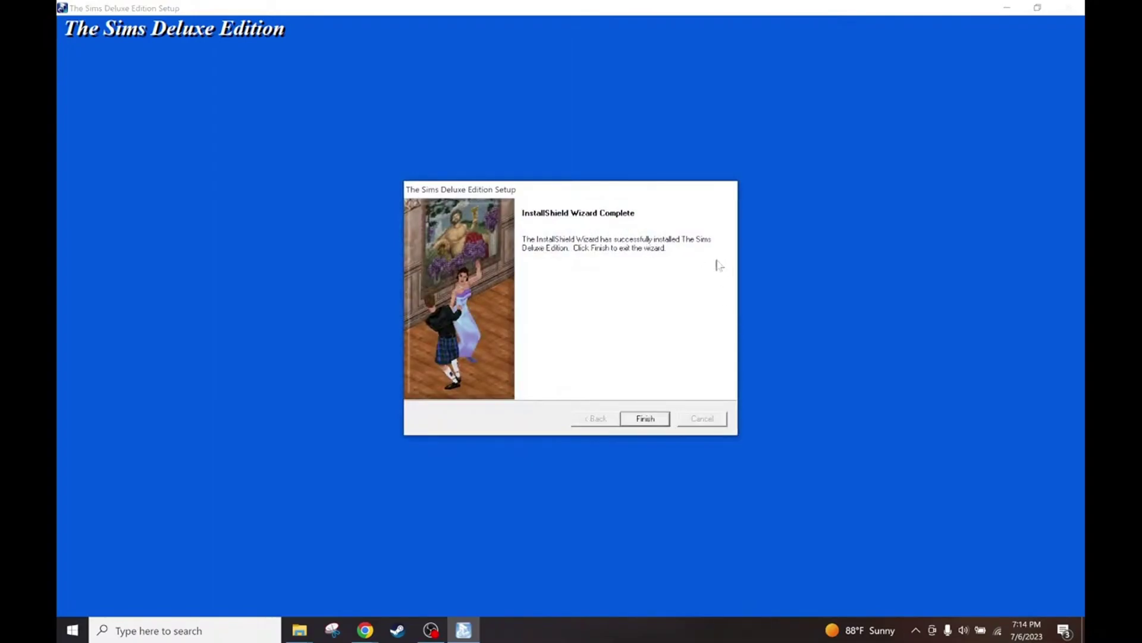
key(Return)
mouse_move(509, 284)
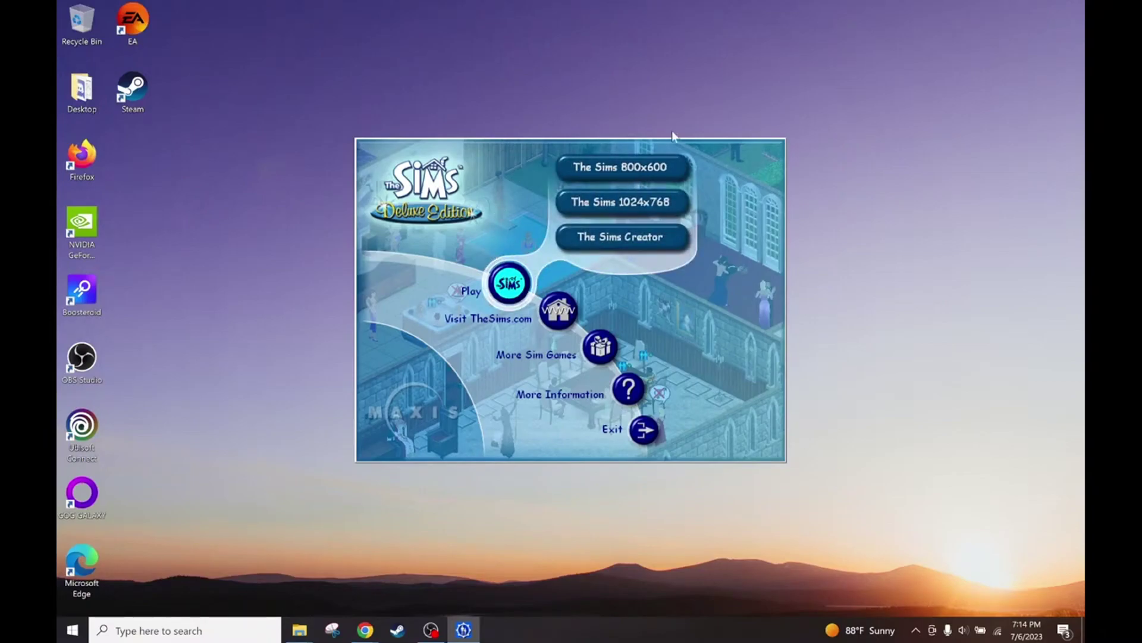
click(605, 203)
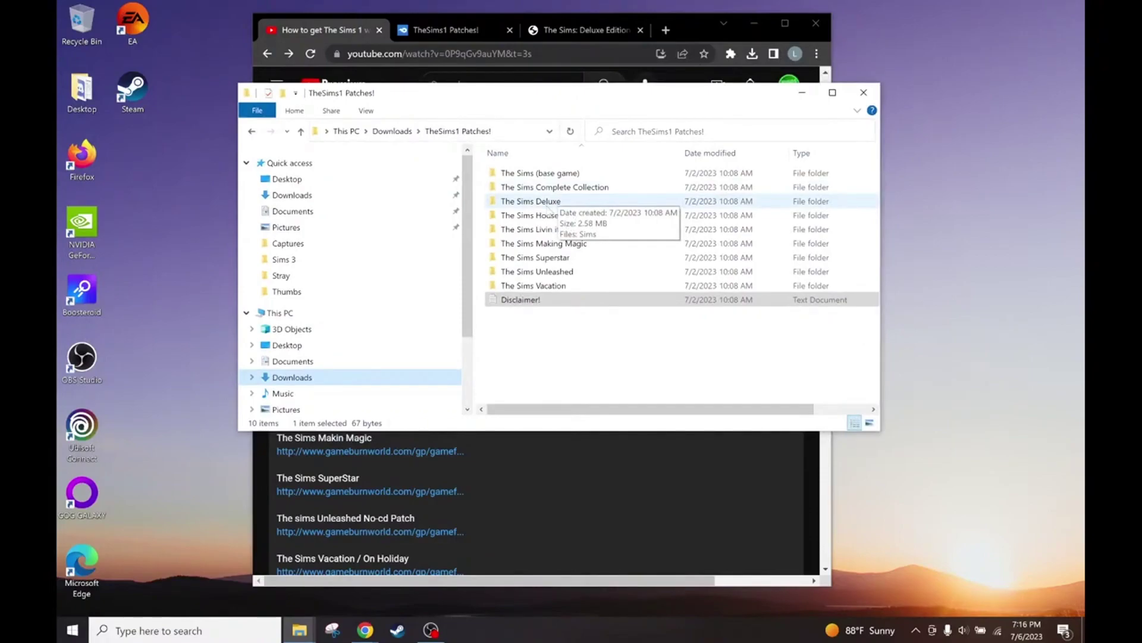
Step: Open The Sims Deluxe patch folder and, in a second window, the Maxis\The Sims folder under Program Files (x86)
double_click(548, 203)
drag(1080, 203, 649, 119)
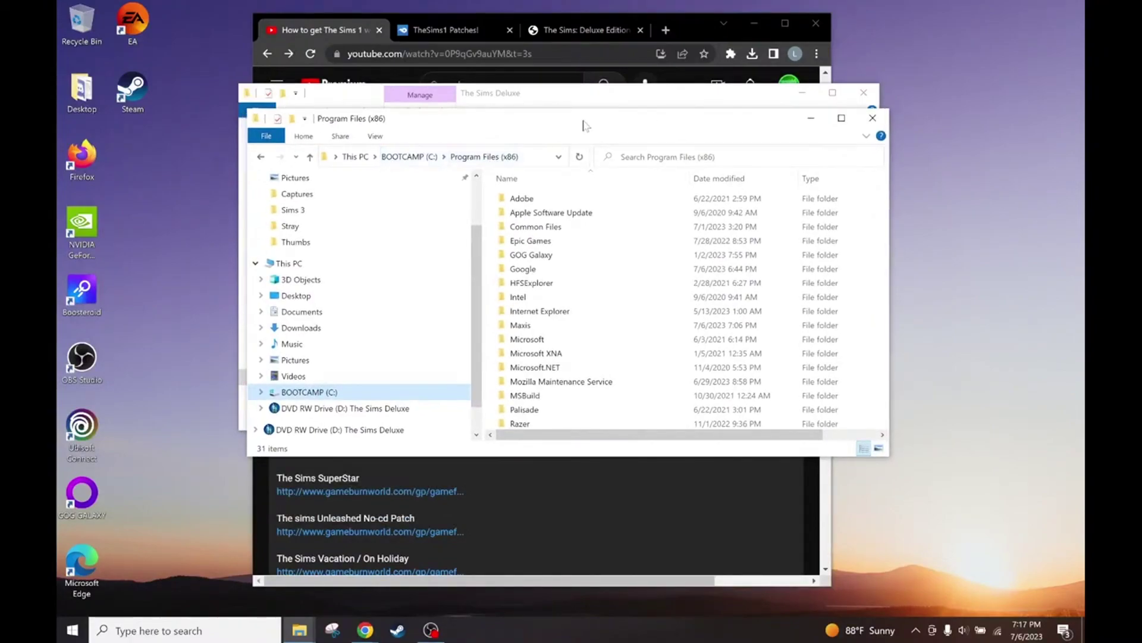
drag(581, 119, 662, 144)
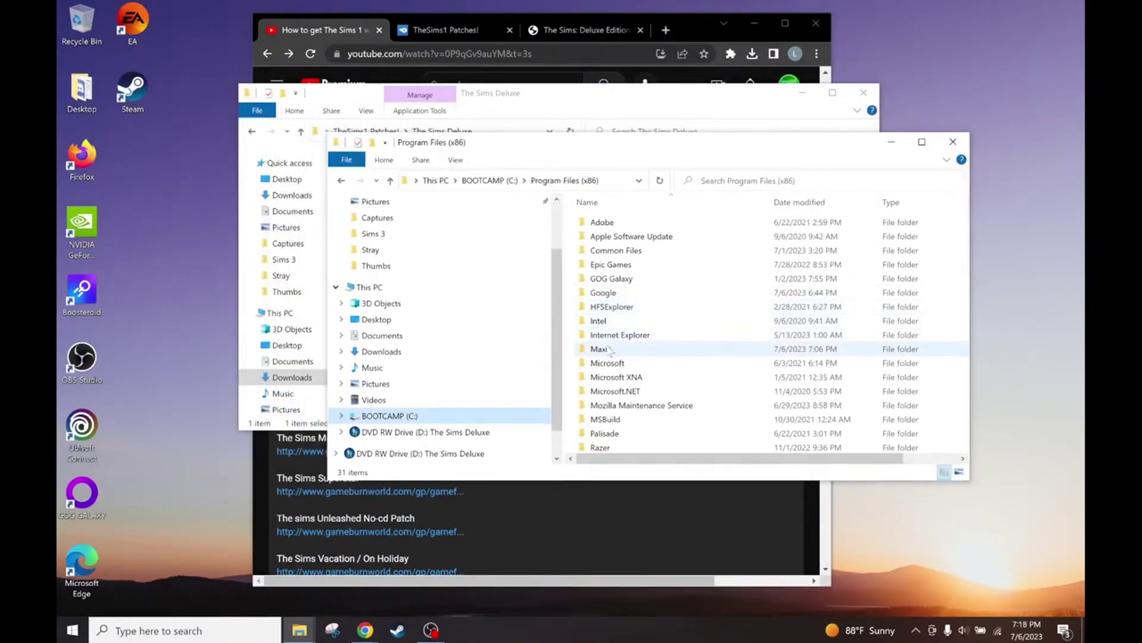
double_click(635, 351)
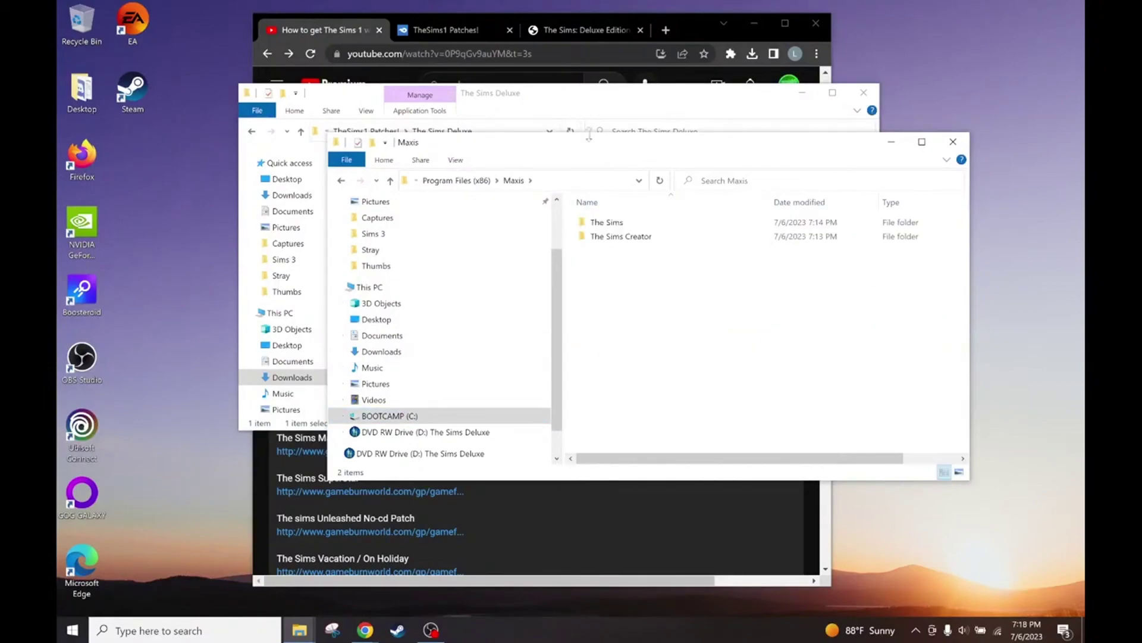
double_click(608, 222)
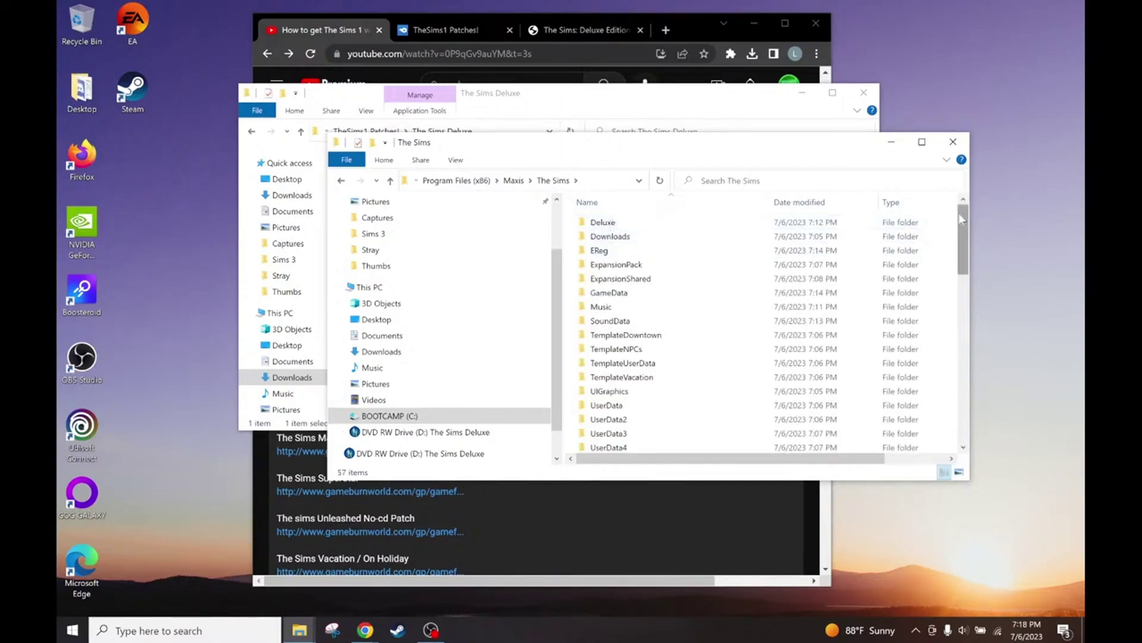
Step: Rename the Sims application in the game's installation folder to Sims.old, granting administrator permission
drag(962, 219, 964, 403)
drag(761, 164, 762, 205)
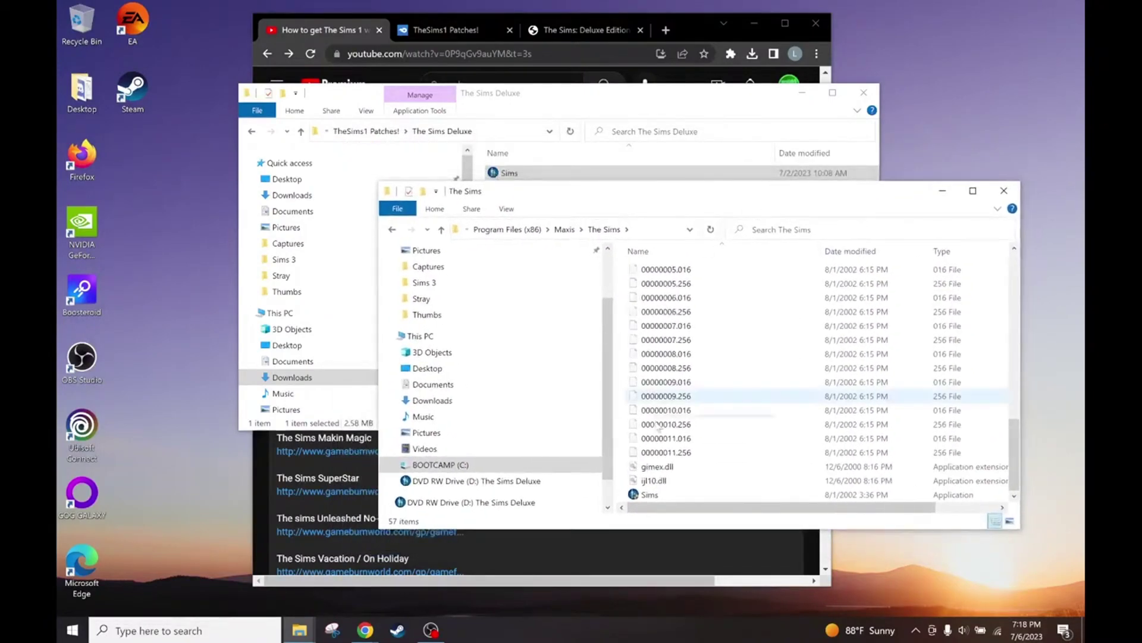
click(669, 496)
drag(673, 508, 855, 522)
drag(727, 517, 621, 509)
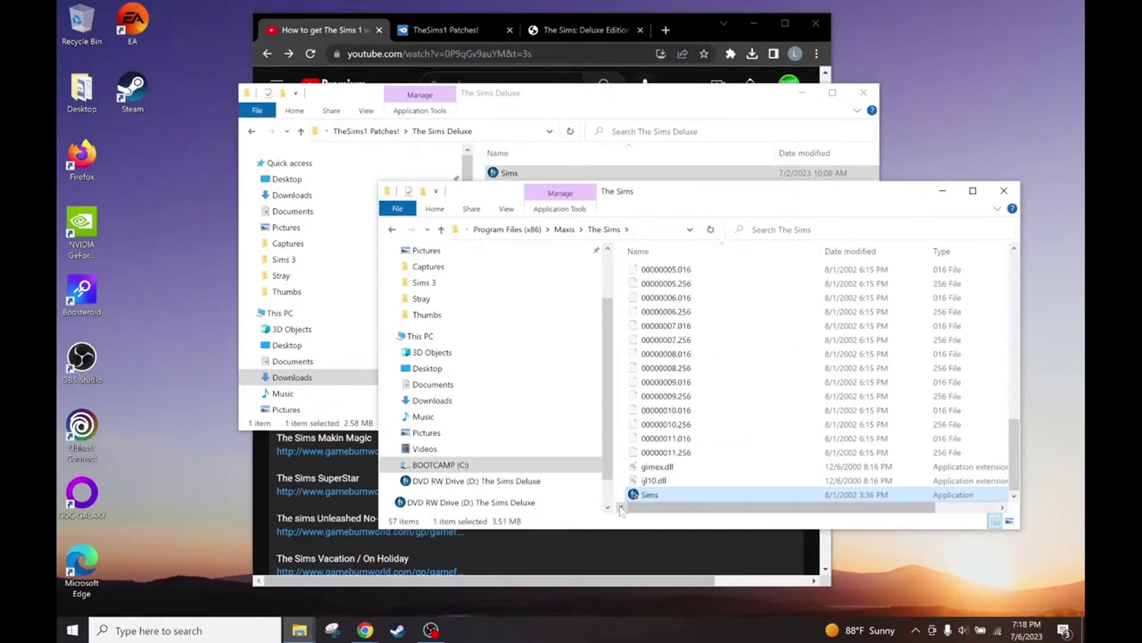
click(663, 498)
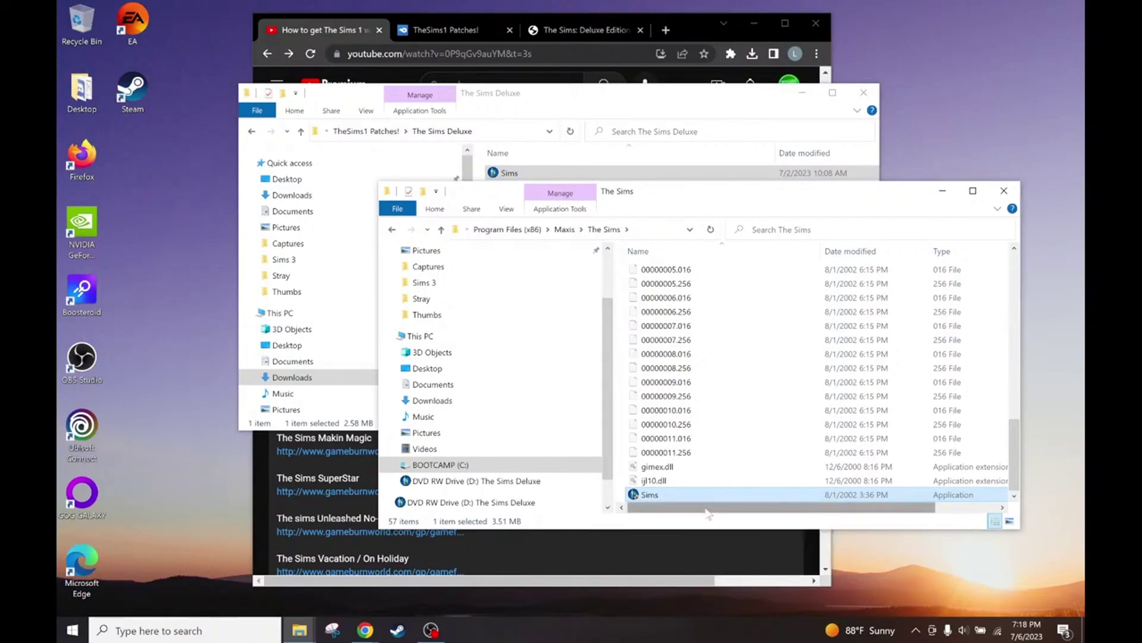
key(End)
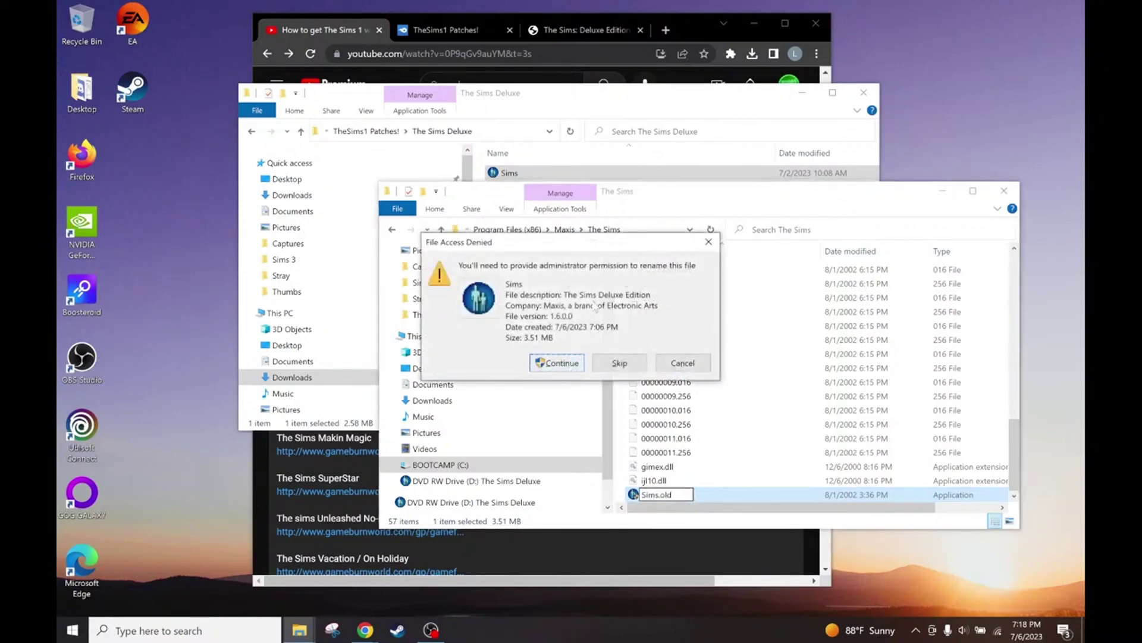
click(548, 364)
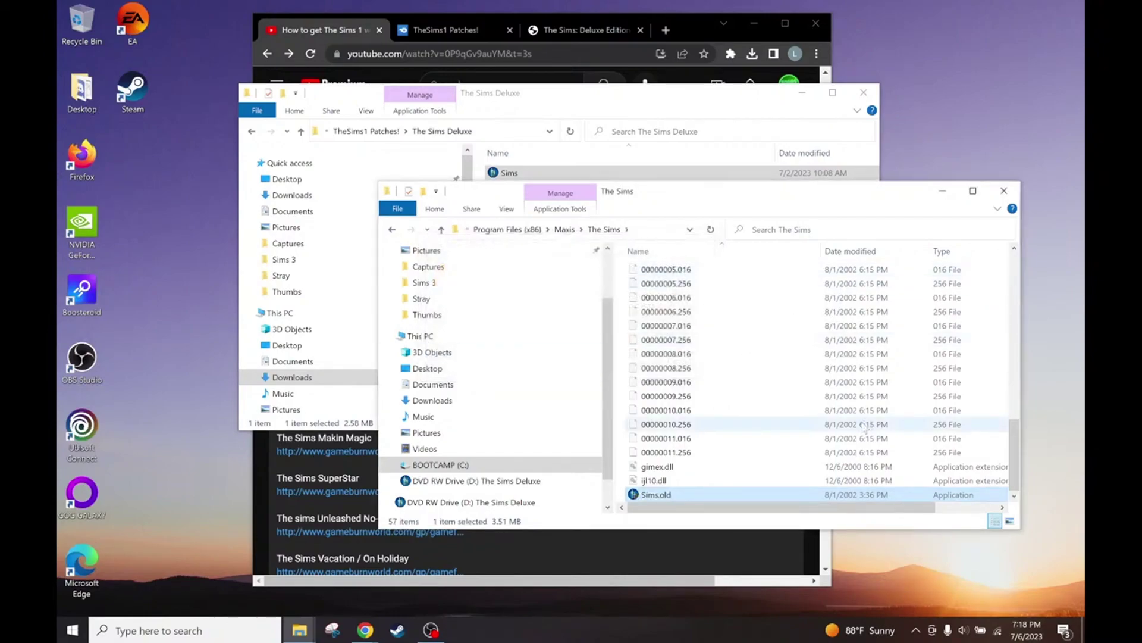
Step: Copy the patched Sims application from The Sims Deluxe patch folder into the Maxis\The Sims installation folder, granting administrator permission
drag(657, 99, 622, 85)
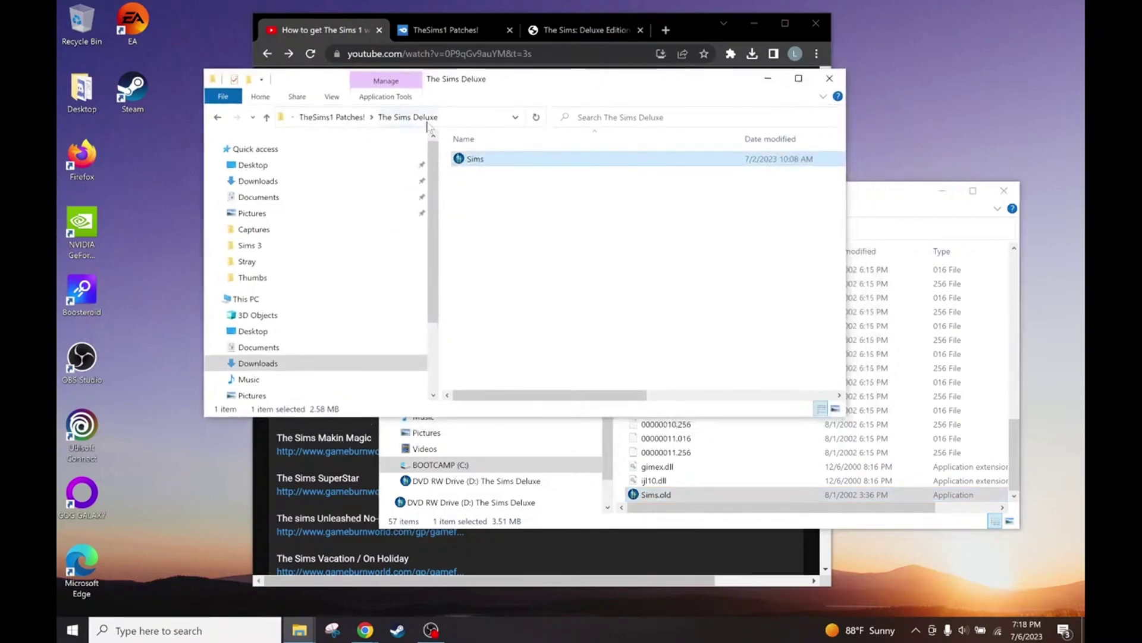
drag(508, 87, 511, 105)
right_click(486, 176)
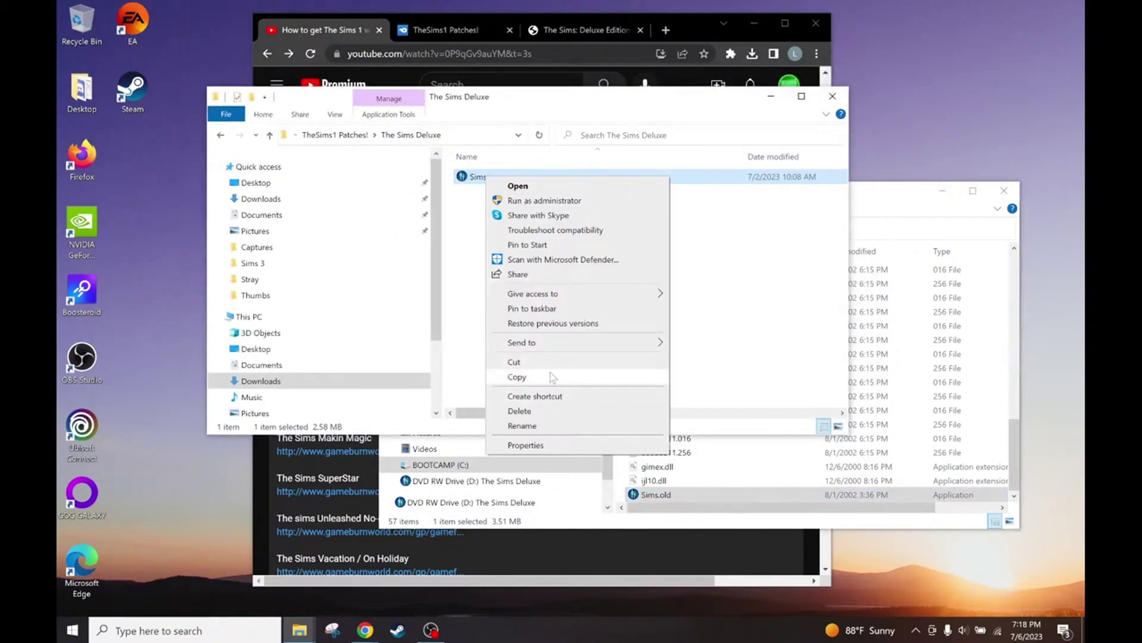
click(553, 377)
drag(888, 198, 804, 167)
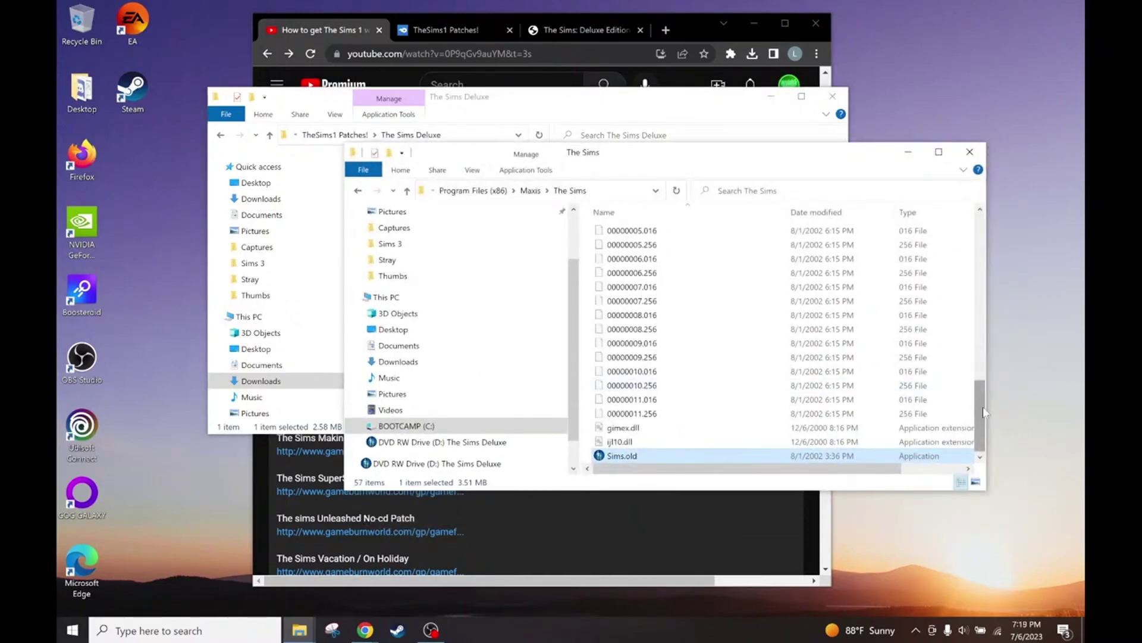
key(ctrl+v)
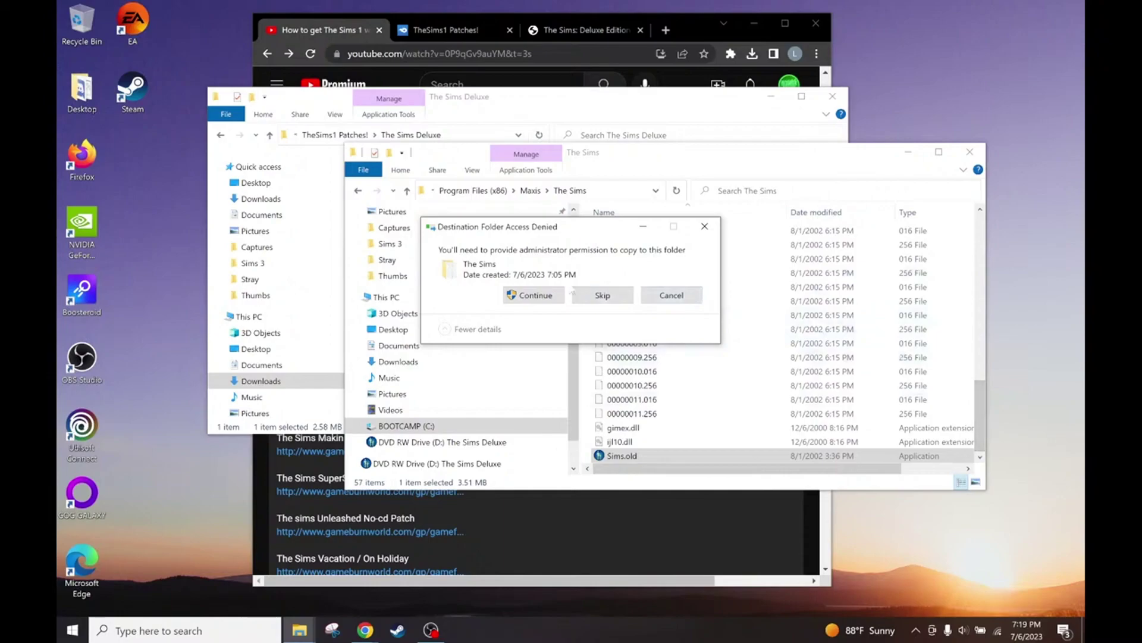
click(534, 299)
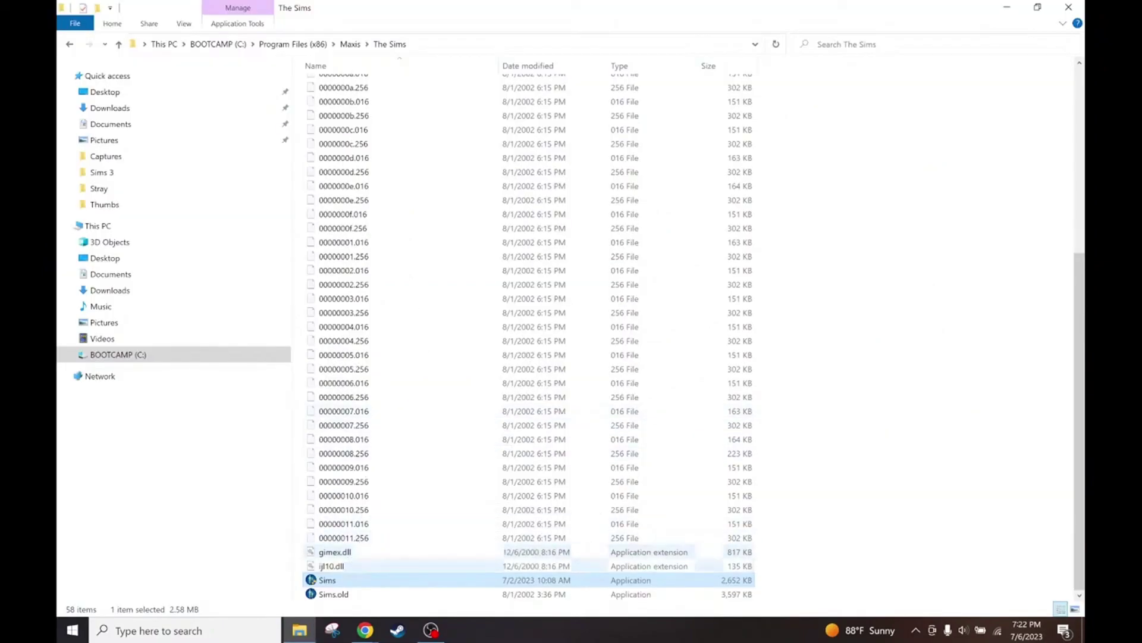
Step: Set the patched Sims application to run in Windows 7 compatibility mode as an administrator for all users
right_click(338, 583)
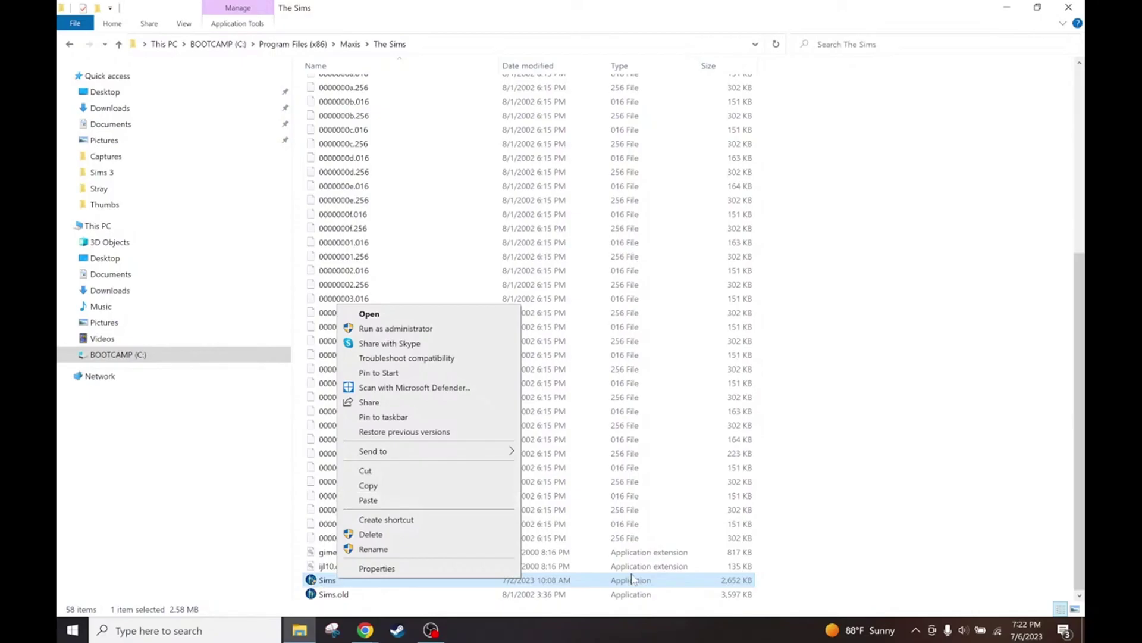
click(377, 568)
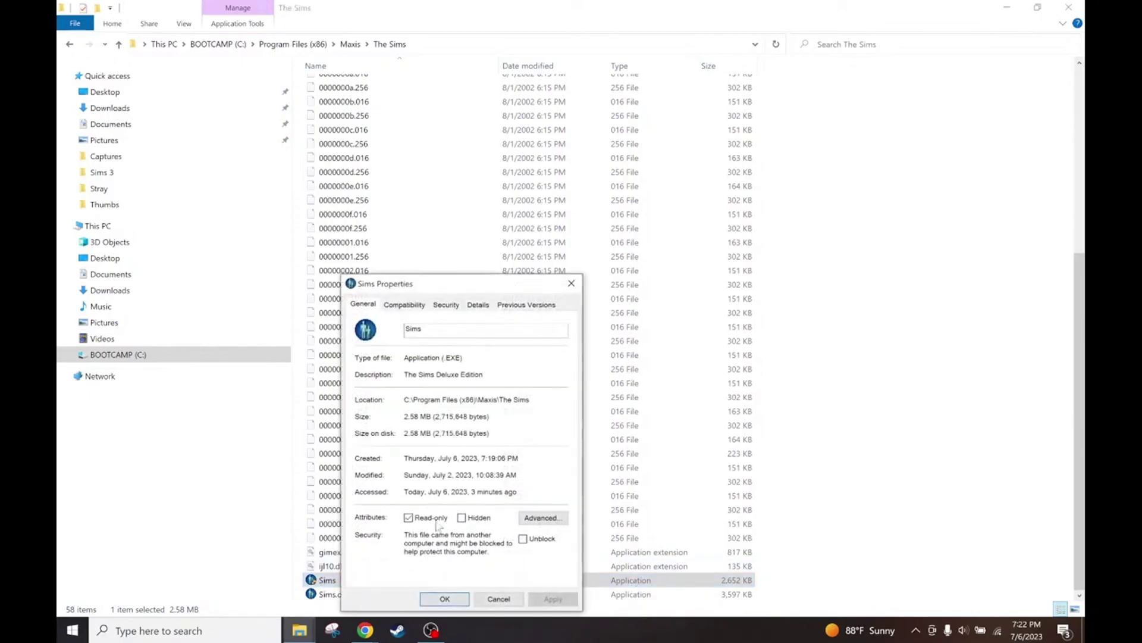
drag(436, 285, 441, 165)
click(404, 186)
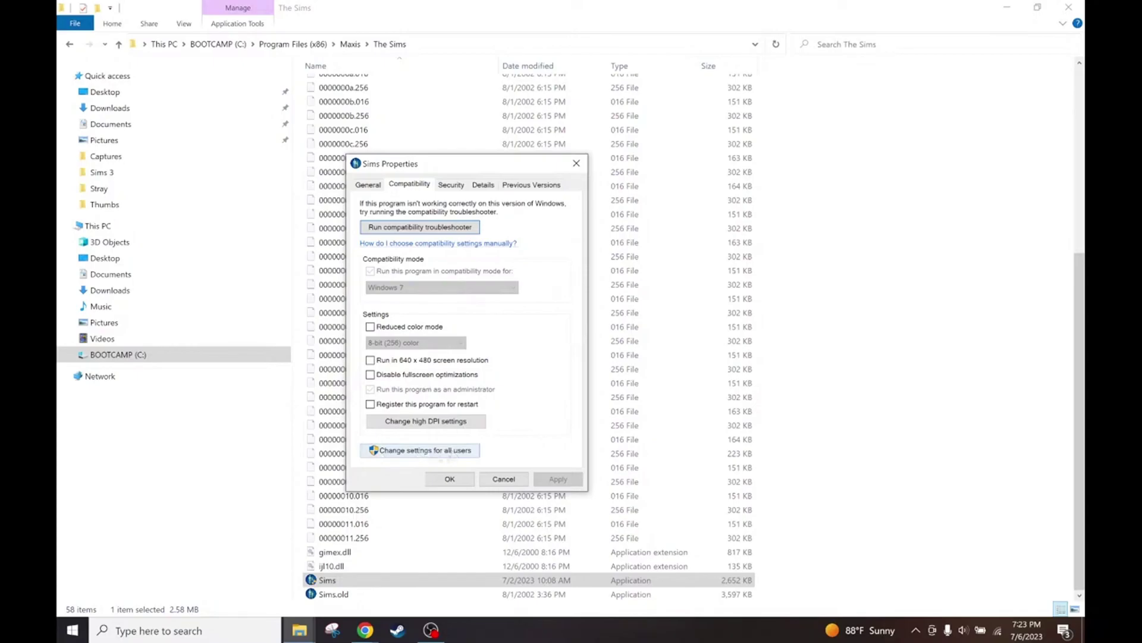
click(414, 453)
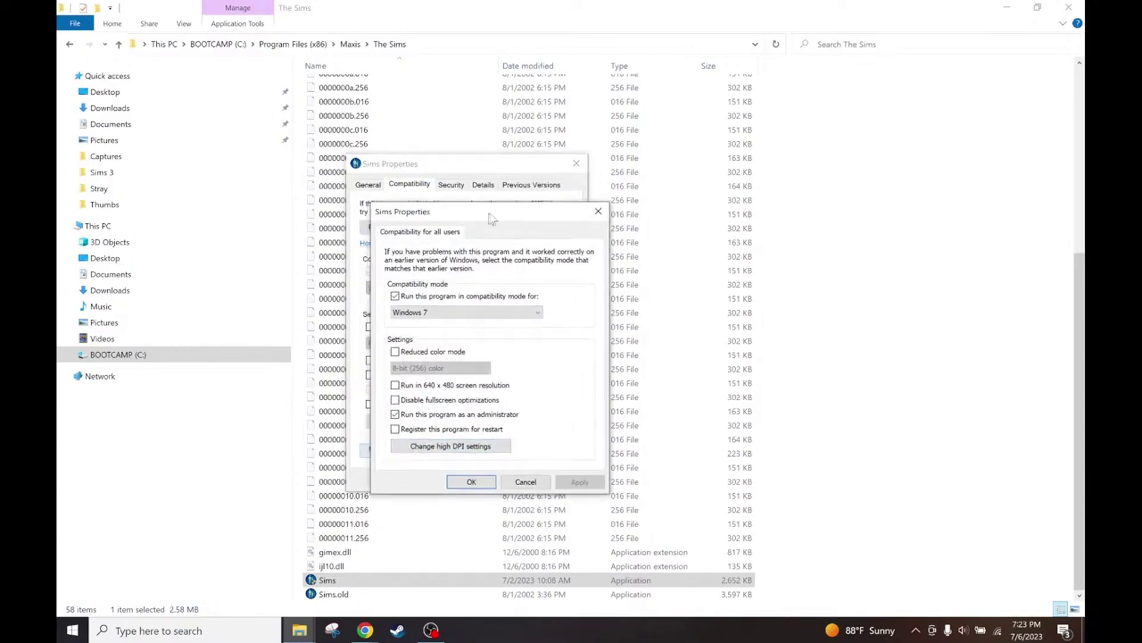
drag(479, 171, 537, 165)
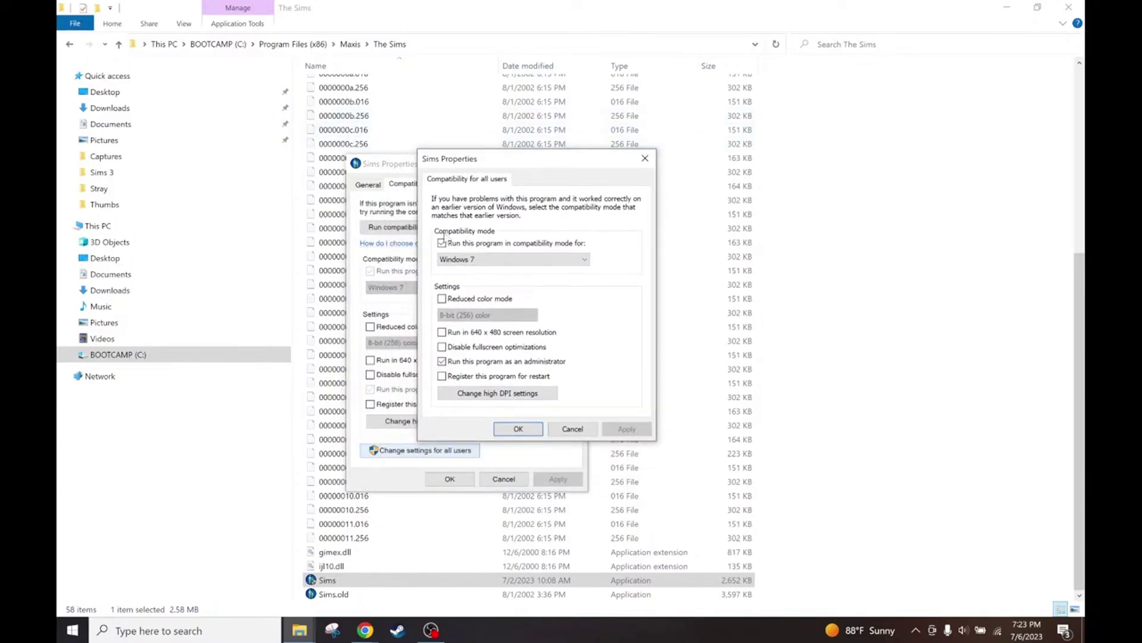
click(442, 243)
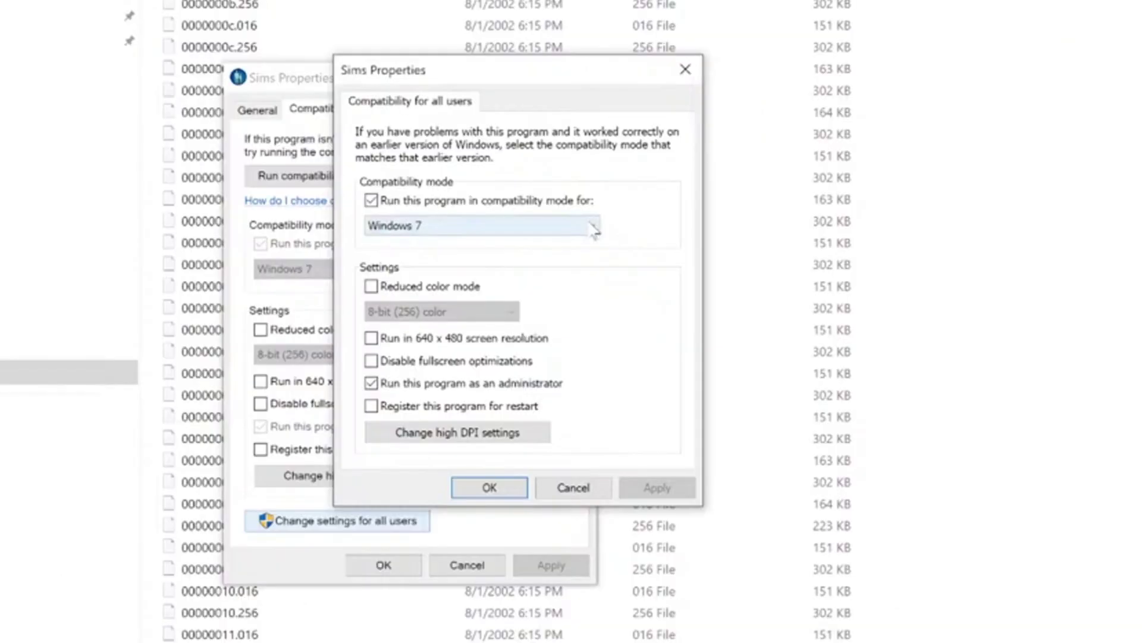
click(585, 260)
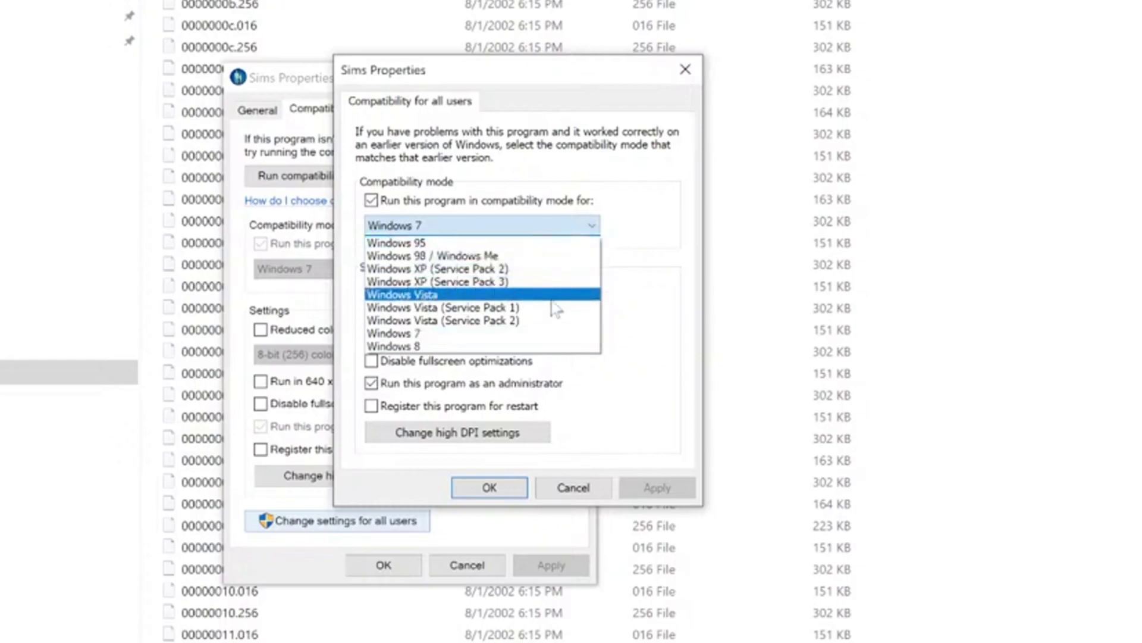
click(532, 333)
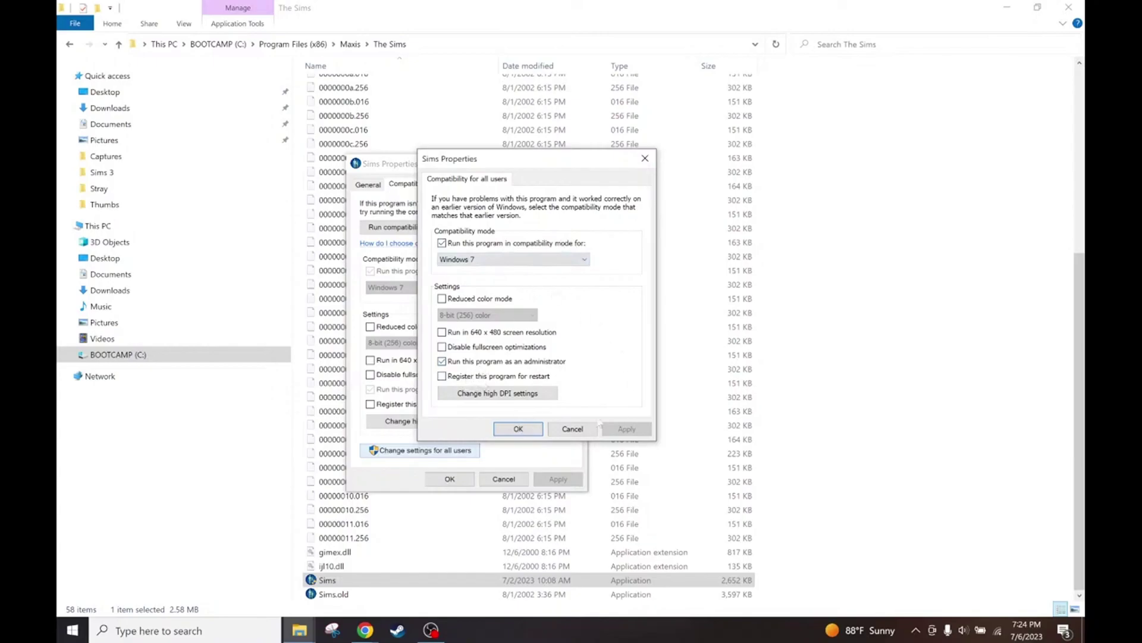
click(519, 429)
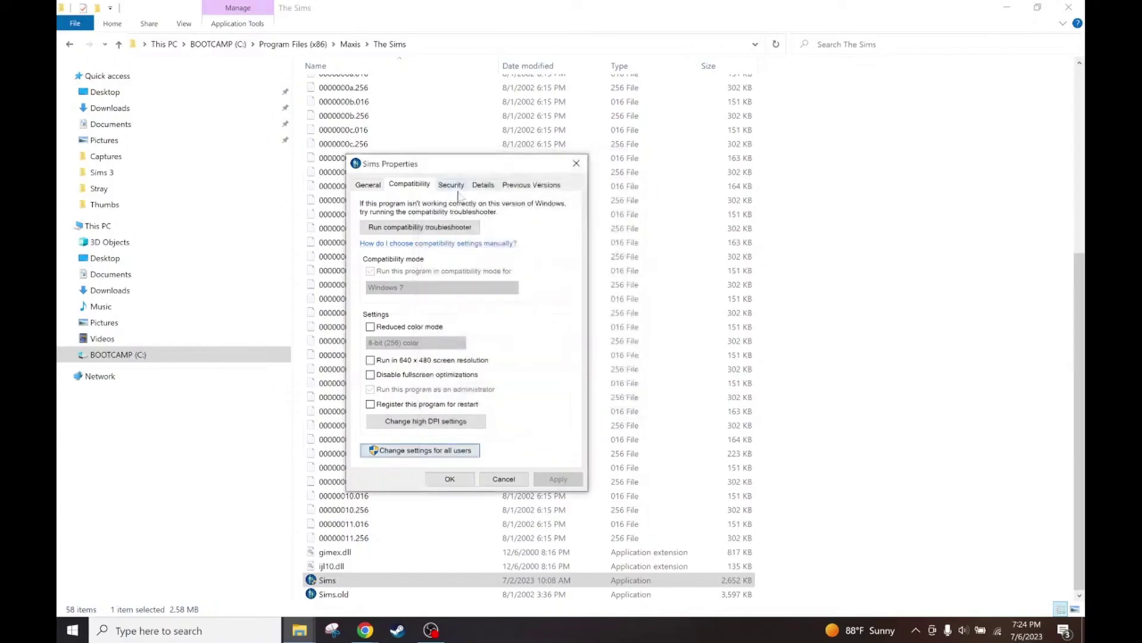
click(453, 479)
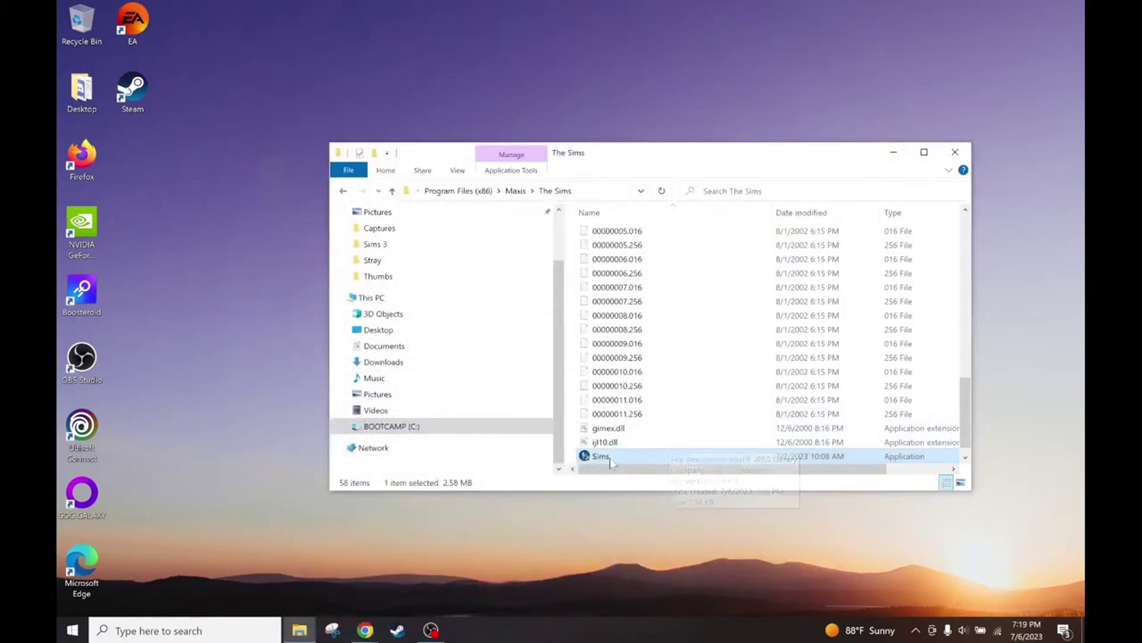
Step: Try launching the patched Sims application and end The Sims Deluxe Edition task in Task Manager
double_click(612, 457)
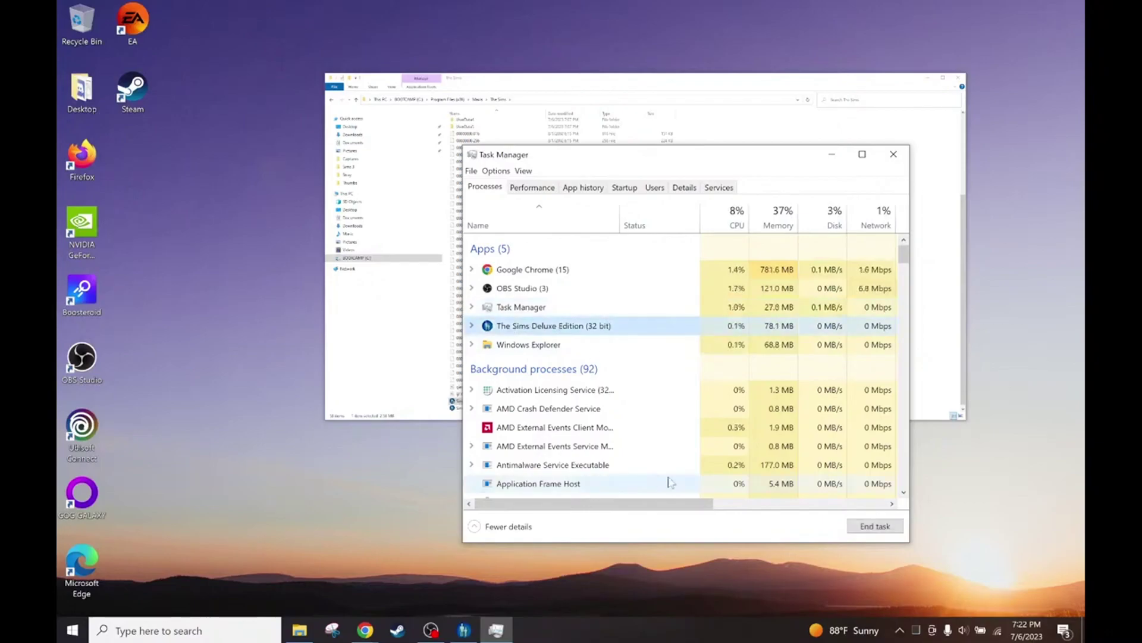
mouse_move(602, 156)
mouse_down()
mouse_move(578, 137)
mouse_move(605, 136)
mouse_up()
click(889, 509)
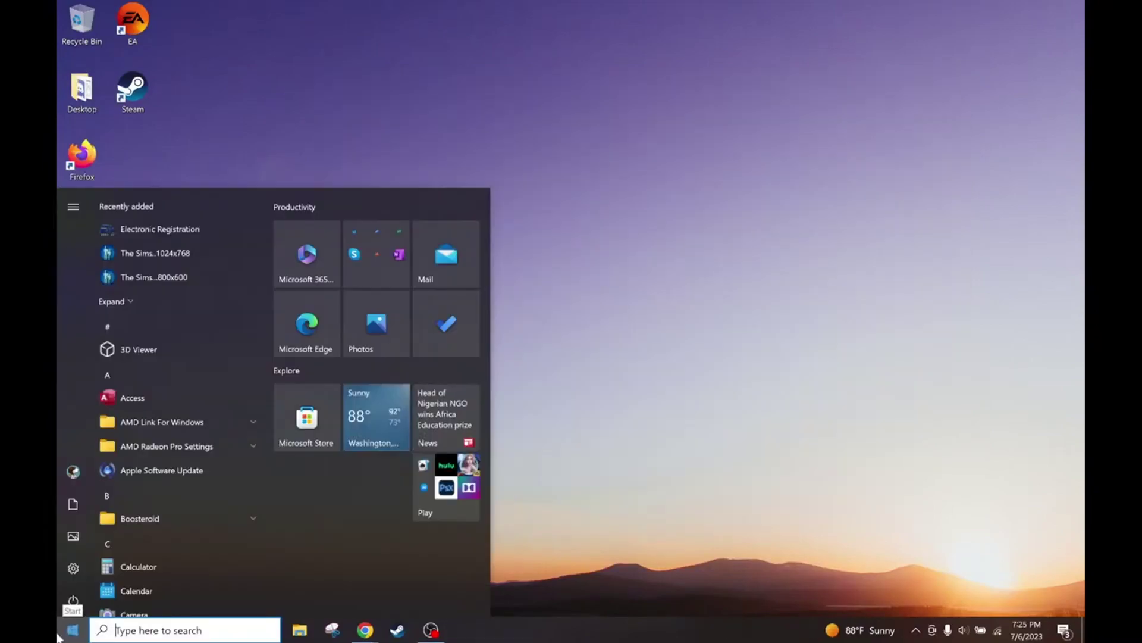
Step: Find The Sims...800x600 among the installed Maxis programs and open its shortcut's file location
text(sim)
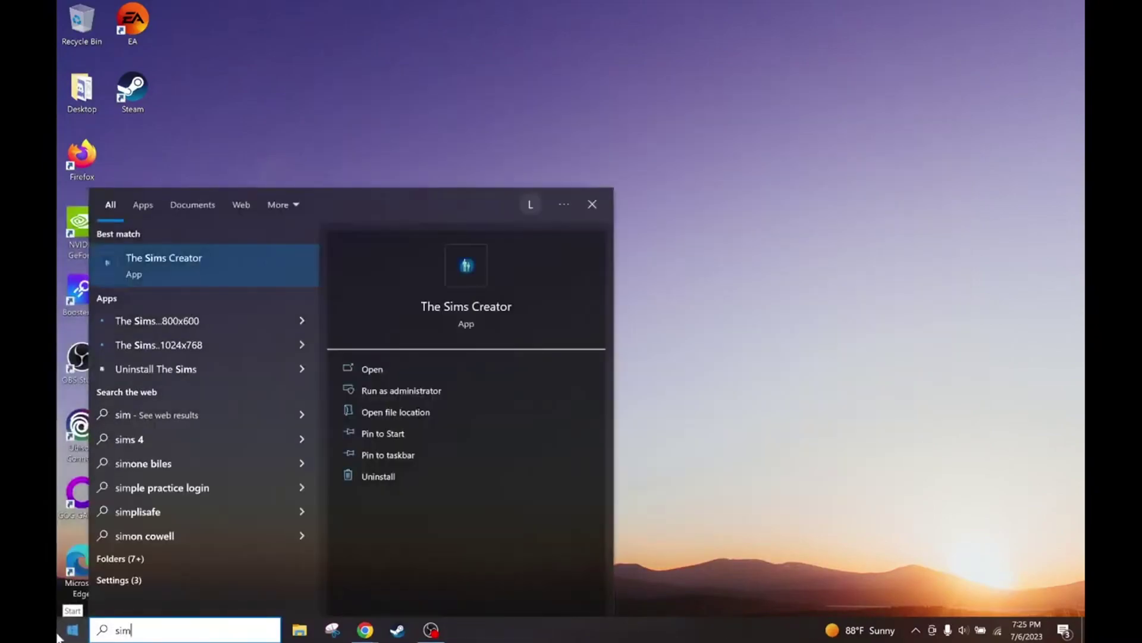
text(s)
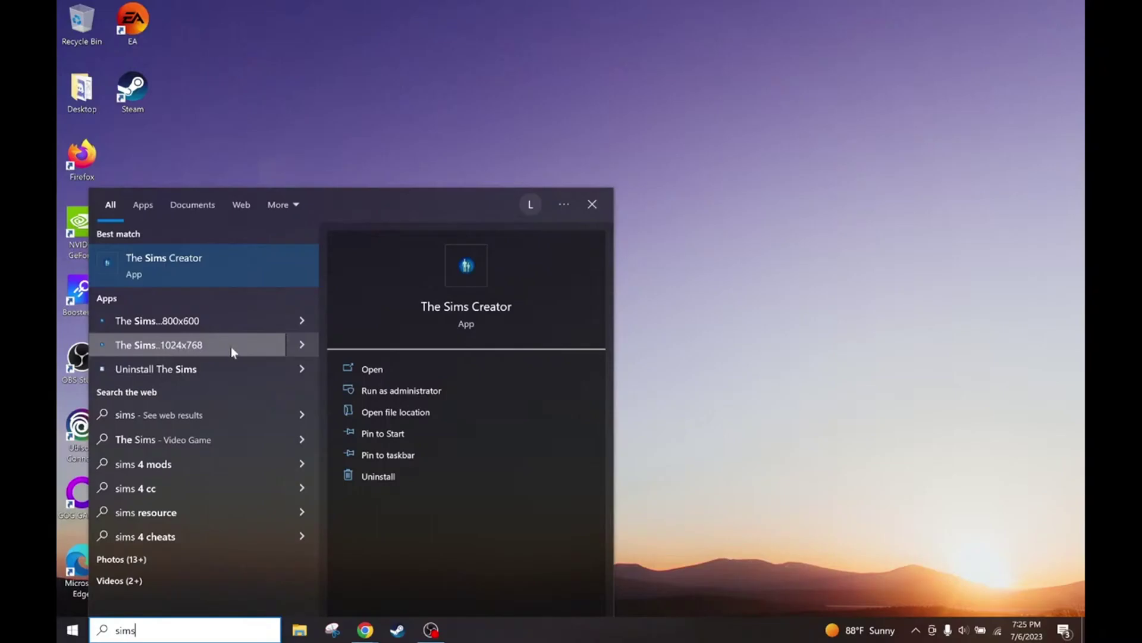
key(super)
scroll(160, 464, down, 8)
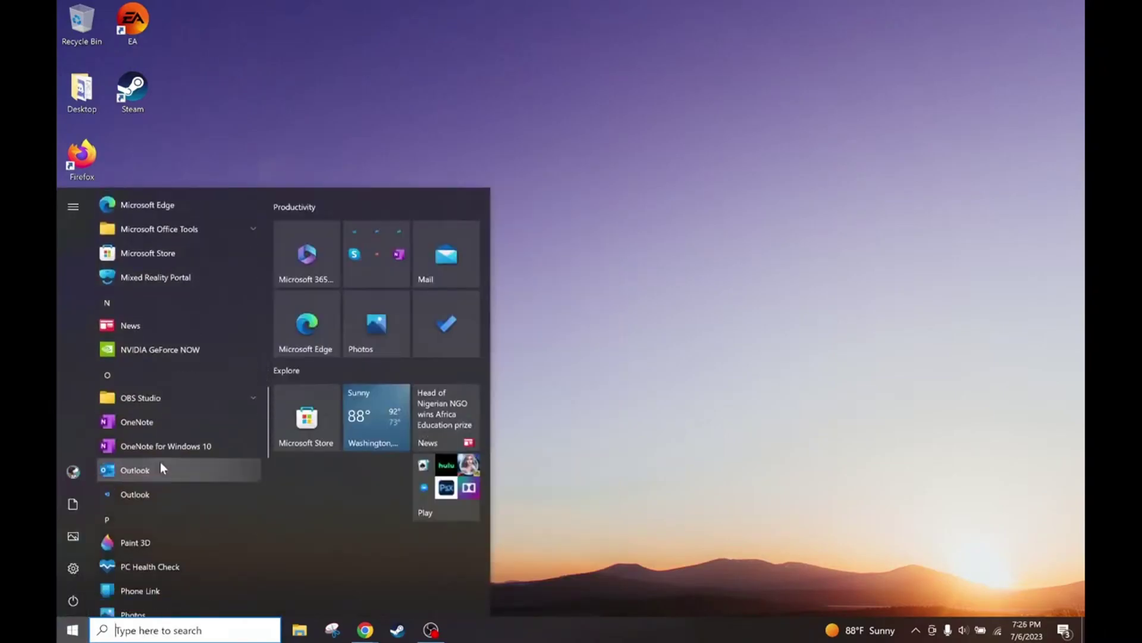
scroll(162, 452, up, 2)
click(164, 326)
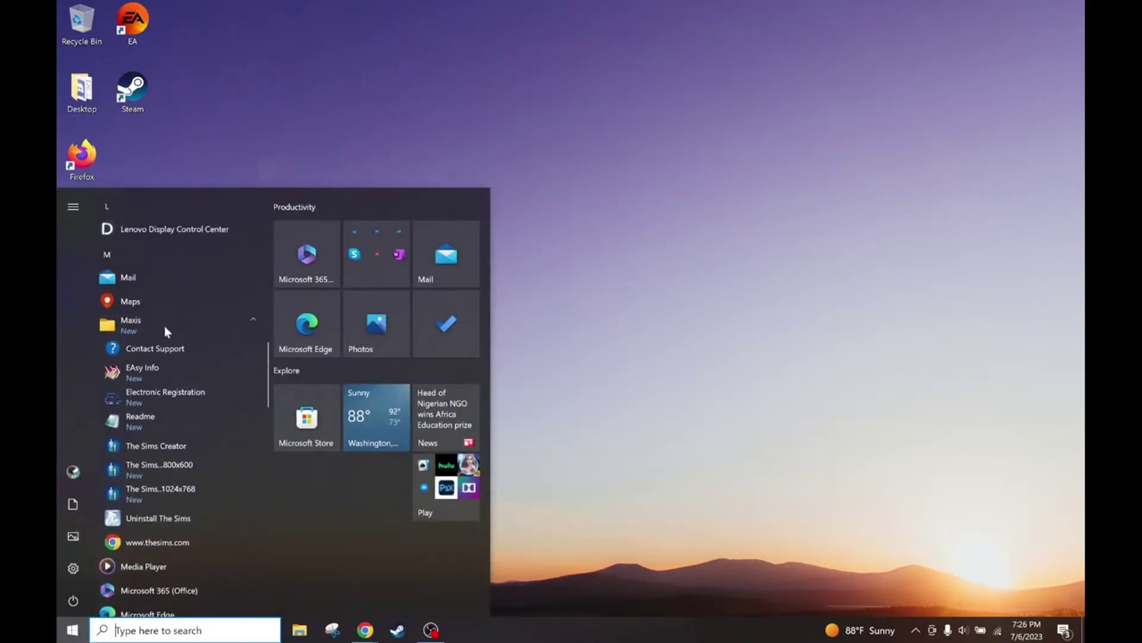
scroll(196, 393, down, 2)
right_click(173, 342)
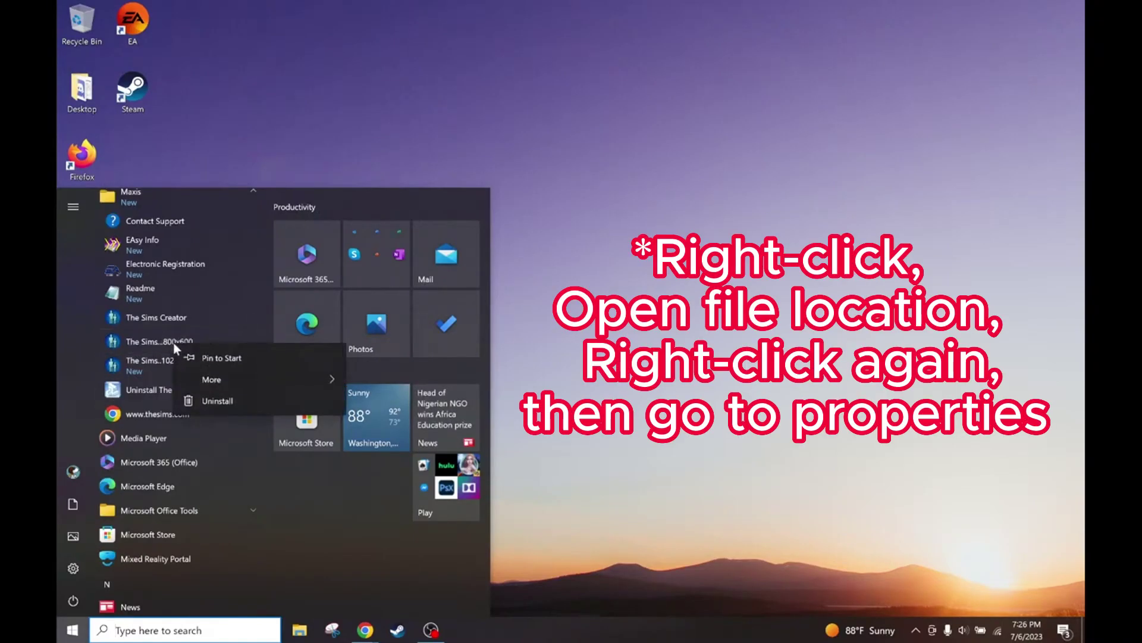
mouse_move(268, 379)
click(403, 426)
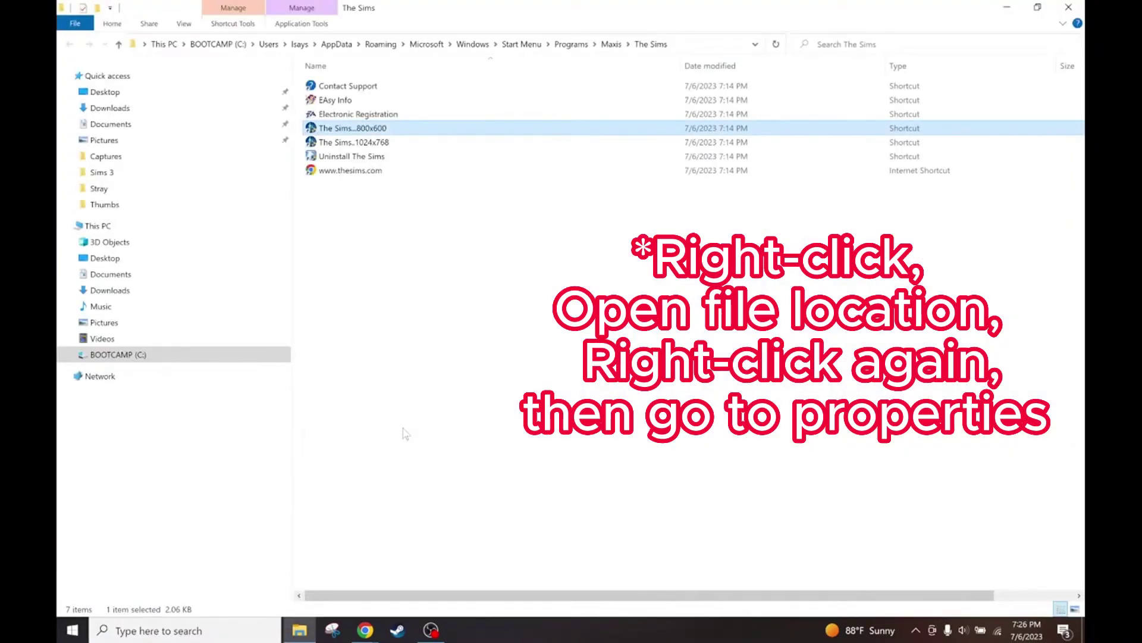
Step: Add -w before -r800x600 in the target of The Sims...800x600 shortcut, apply the change and close the folder
right_click(352, 129)
click(416, 396)
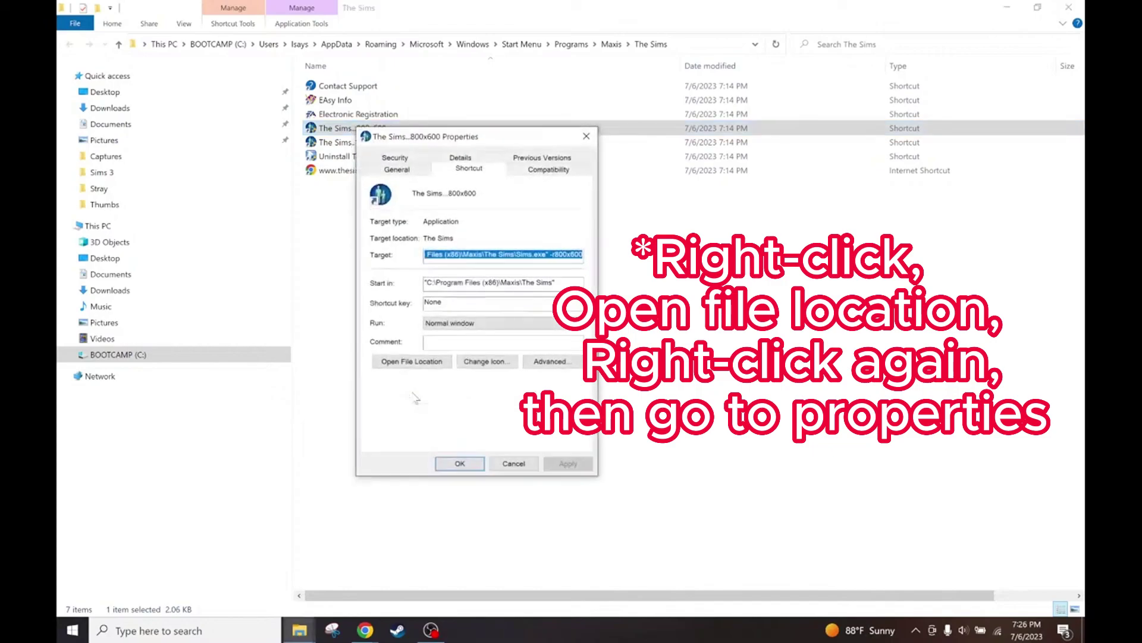
click(445, 254)
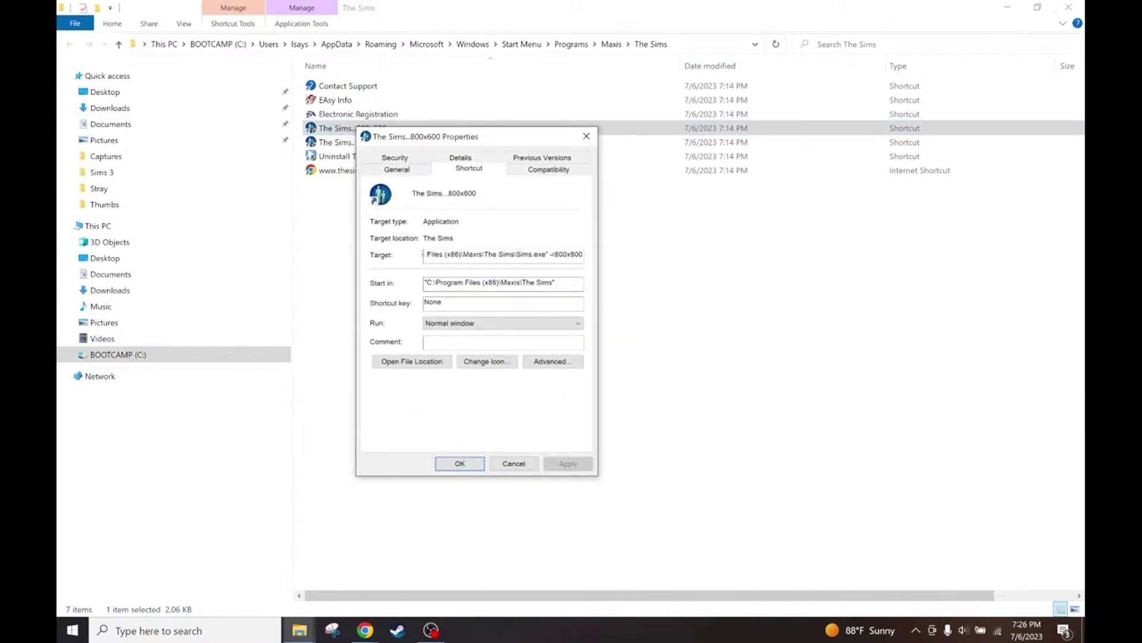
mouse_move(428, 254)
mouse_down()
mouse_move(536, 254)
mouse_move(424, 254)
mouse_up()
click(582, 254)
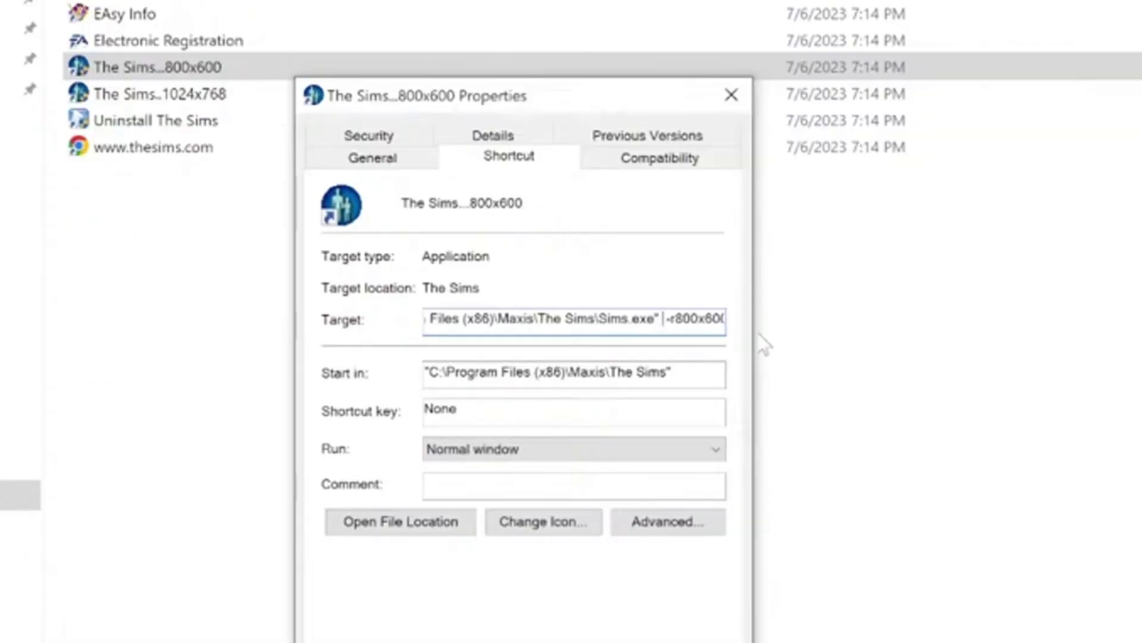
text(-w -)
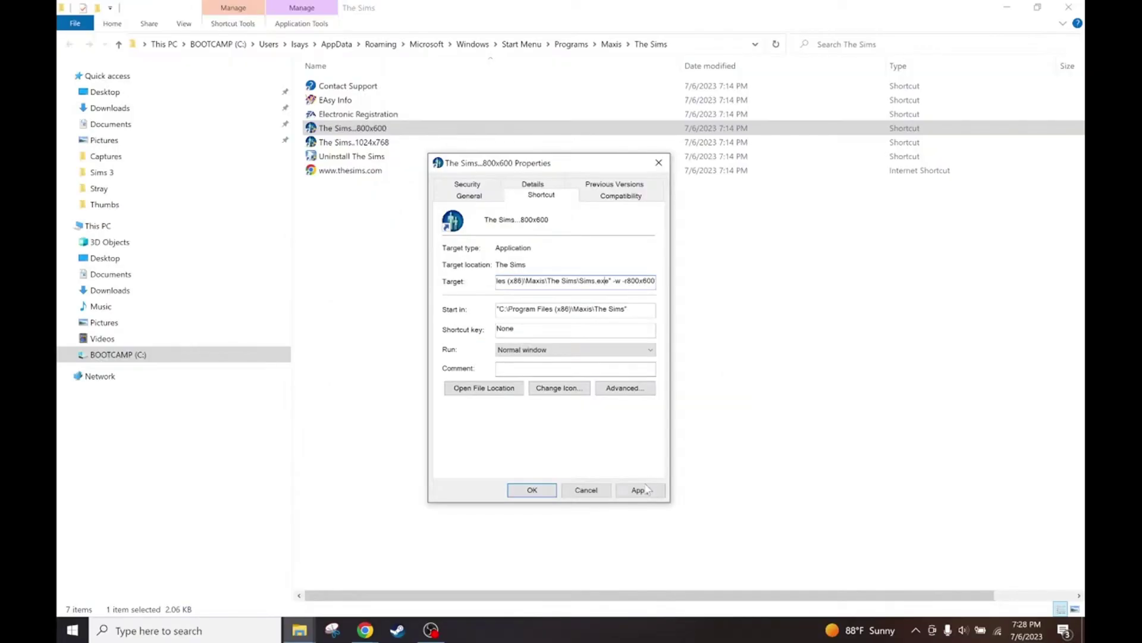
click(640, 490)
click(549, 490)
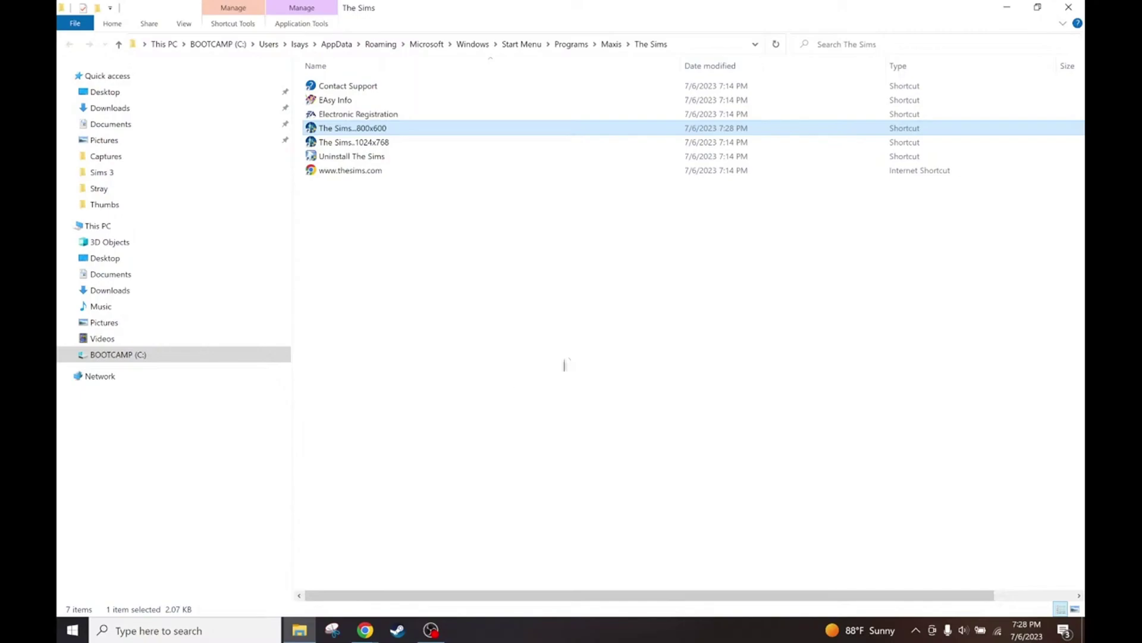
drag(485, 7, 477, 21)
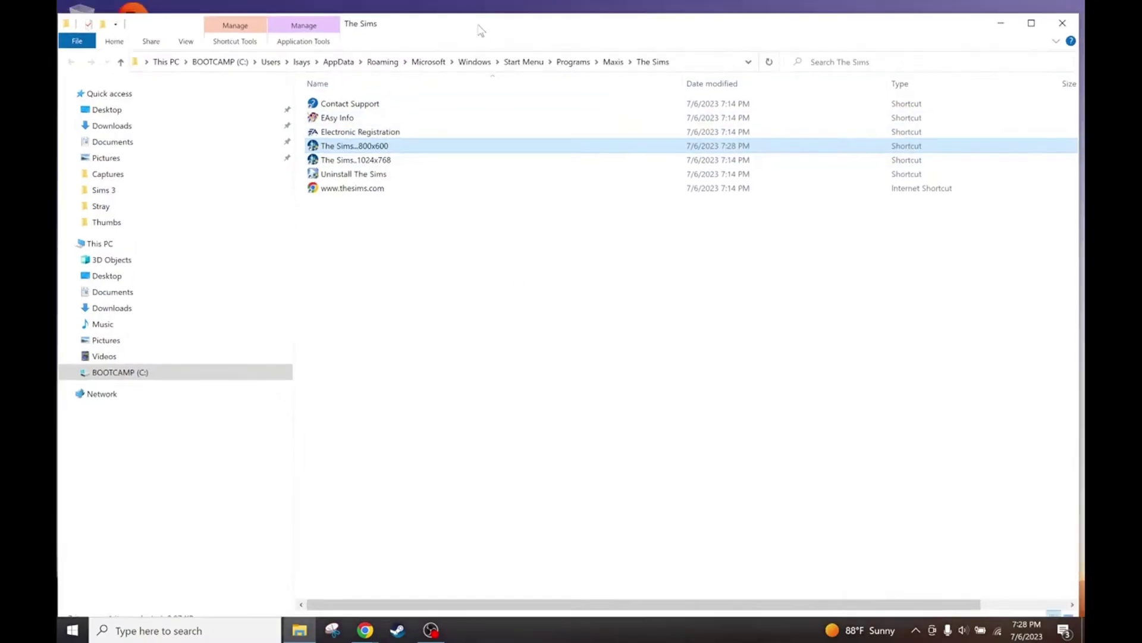
click(1057, 25)
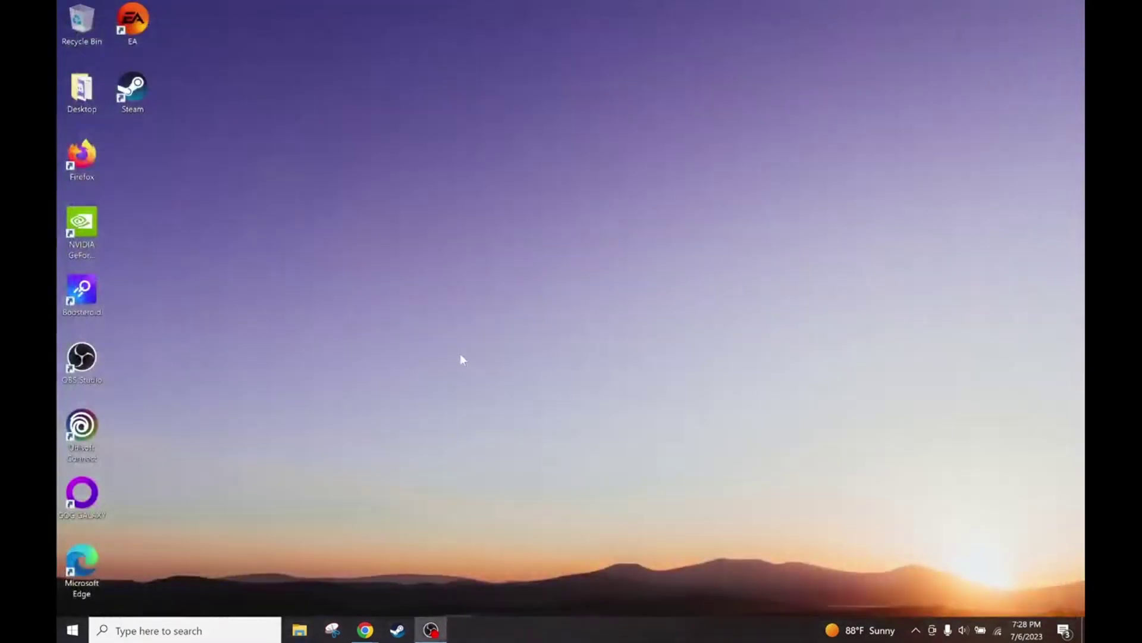
Step: Search Windows for sim and launch The Sims...800x600
key(super)
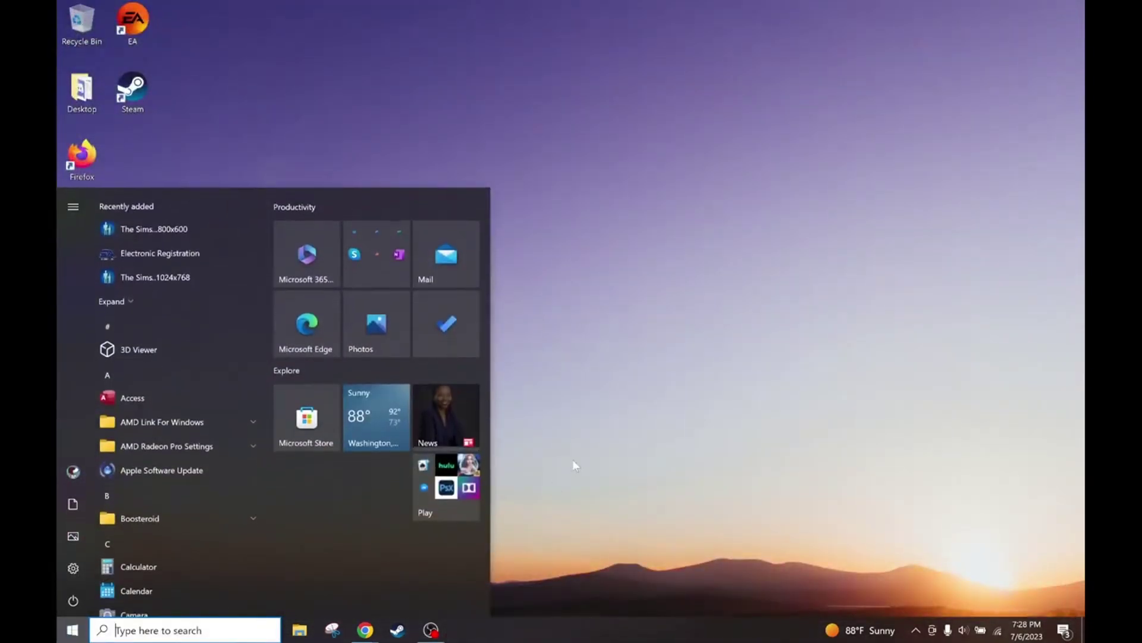
text(sim)
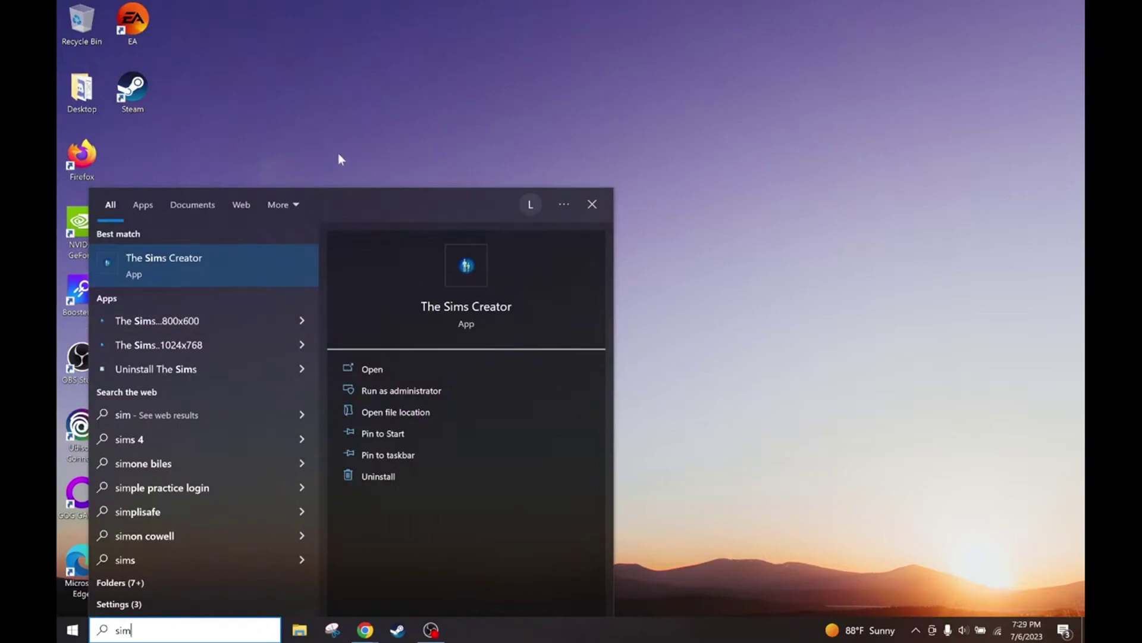
click(176, 322)
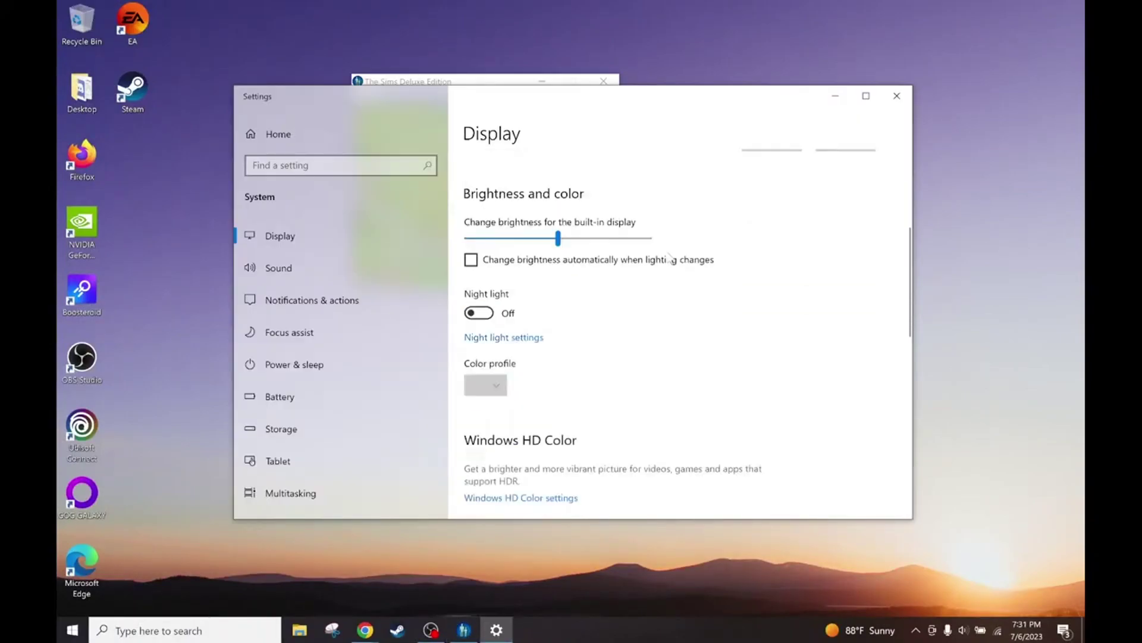
Step: Lower the Windows display resolution to a 4:3 size in the display settings
scroll(669, 257, down, 5)
scroll(709, 289, down, 1)
click(535, 239)
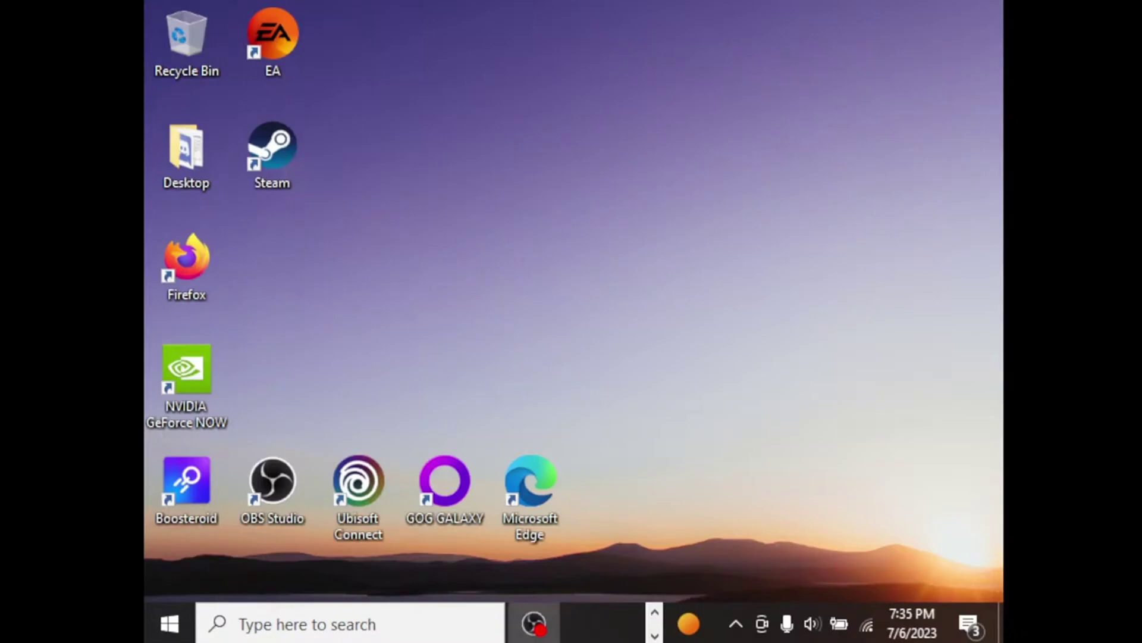
right_click(516, 285)
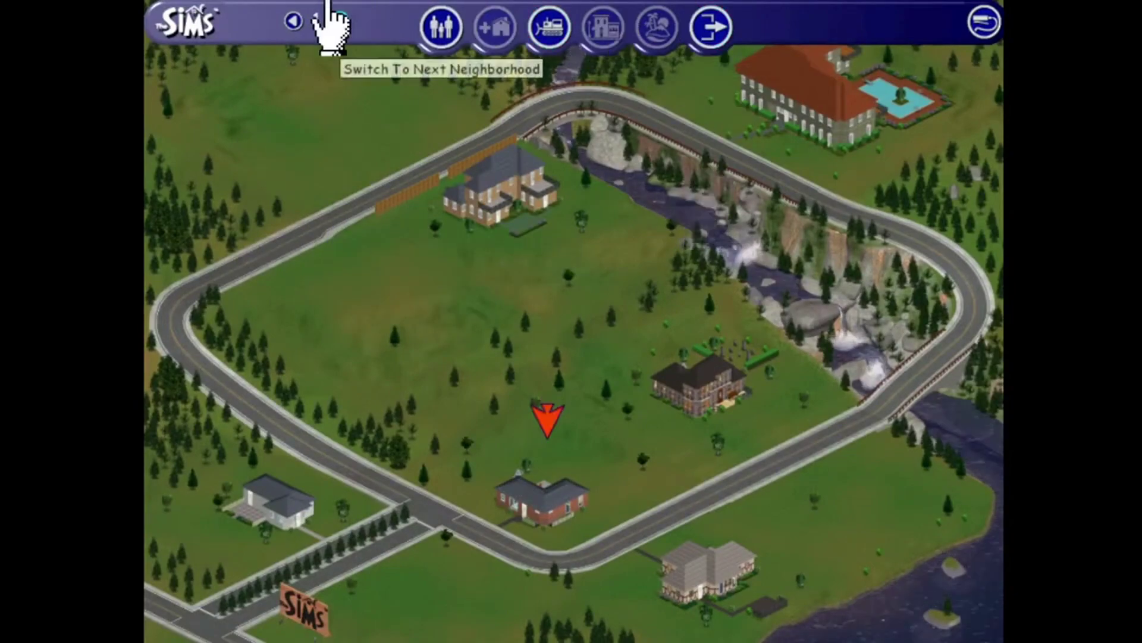
Step: Check the running game by moving from the neighborhood to the family's house and viewing its pool and patio
click(438, 27)
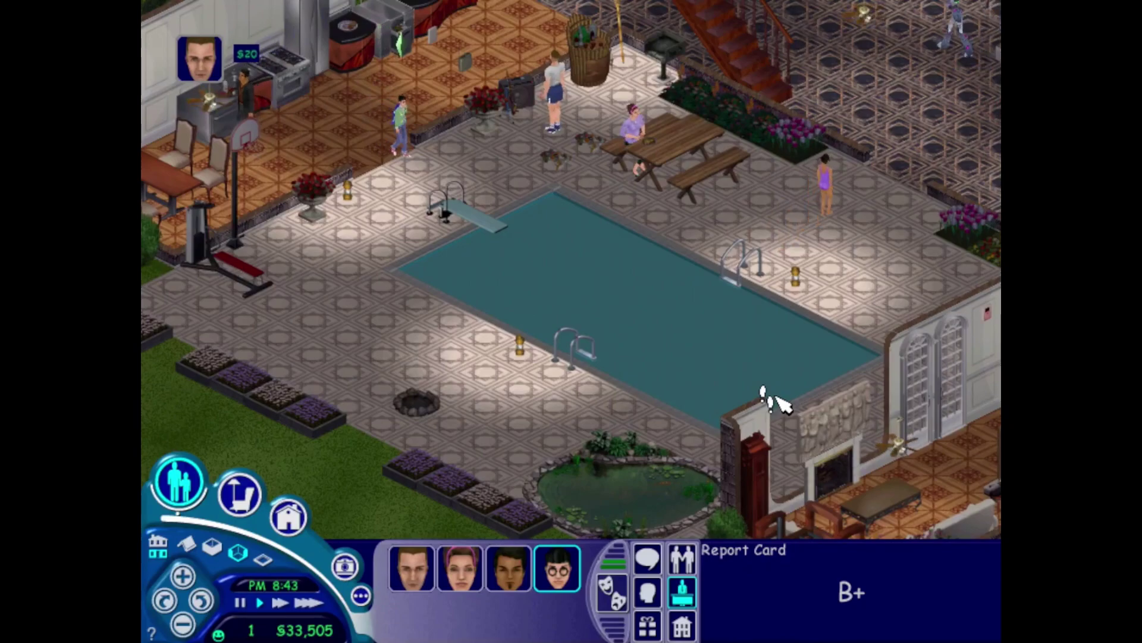
key(Home)
key(Up)
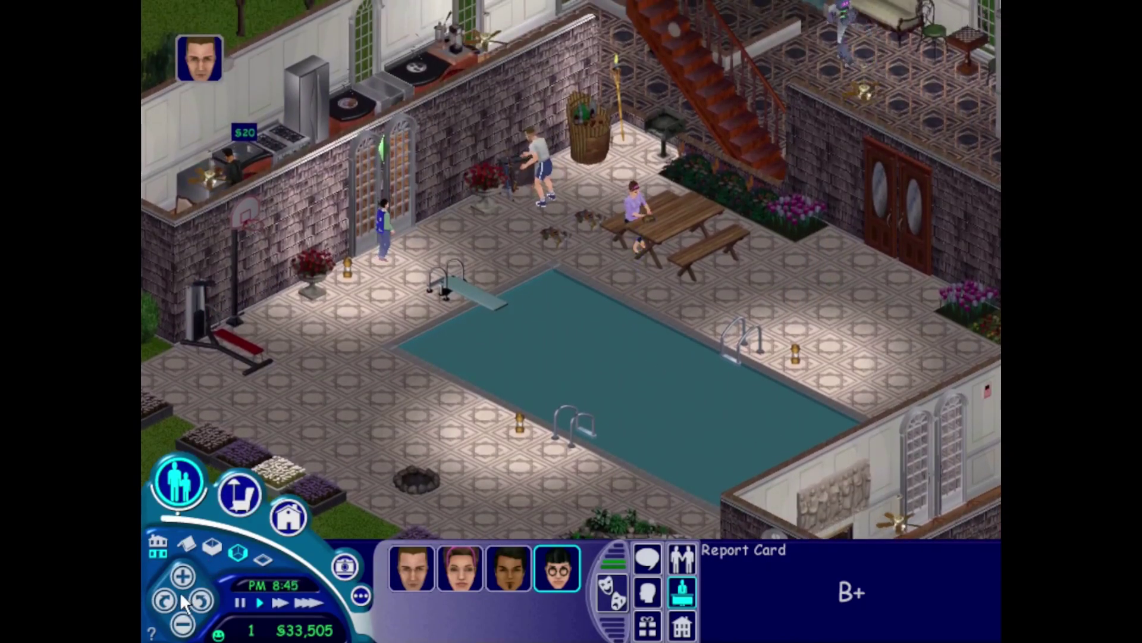
key(plus)
key(Left)
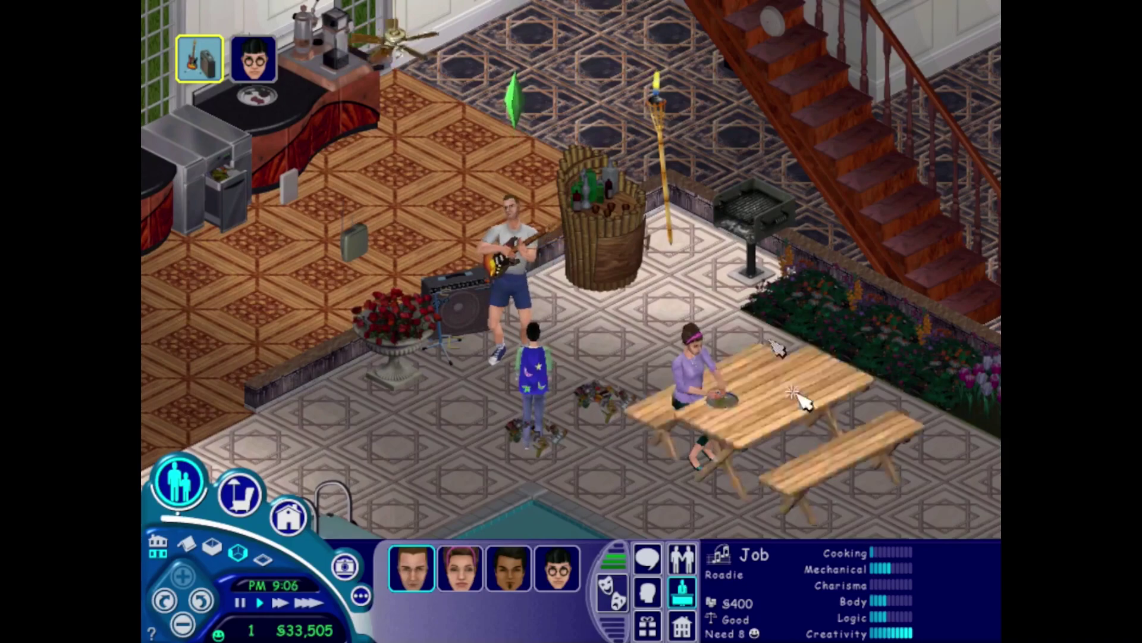
Step: Show the Needs readings of the guitar-playing Sim and of the child in glasses on the patio
click(616, 598)
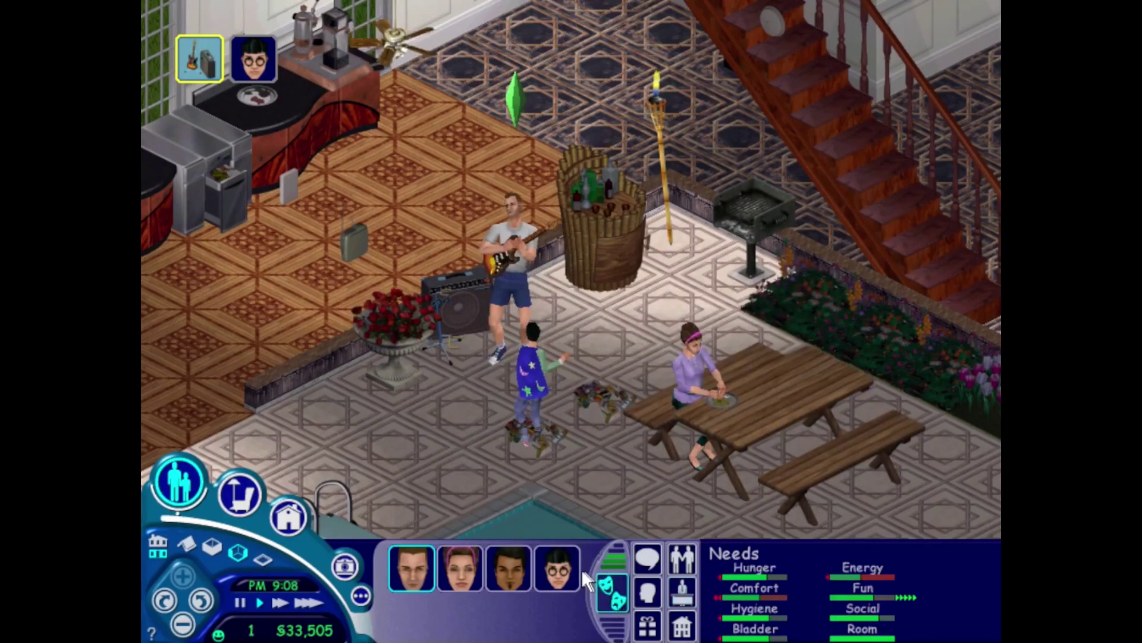
click(561, 570)
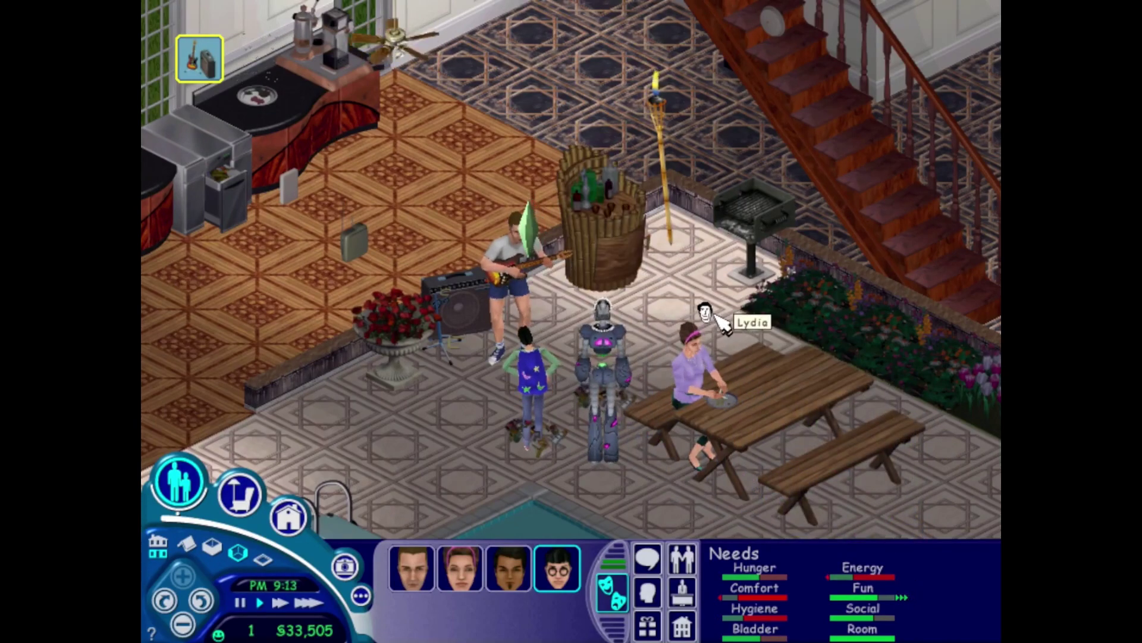
key(Down)
key(Right)
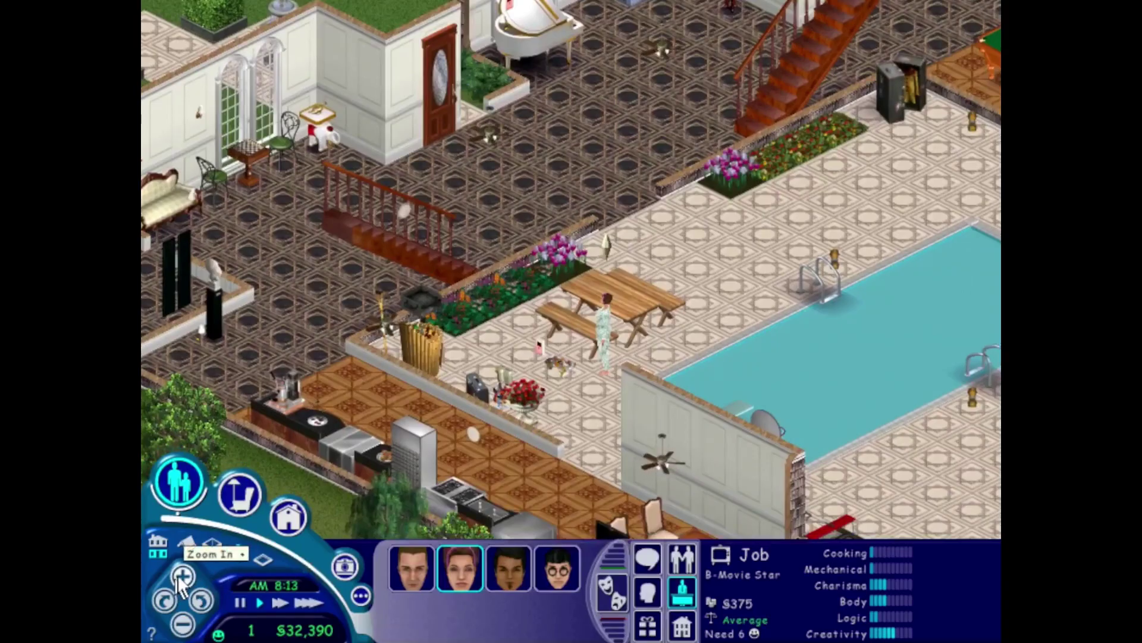
Step: Inspect the patio with the picnic table up close, and view the child Sim and the school bus outside the house
click(182, 572)
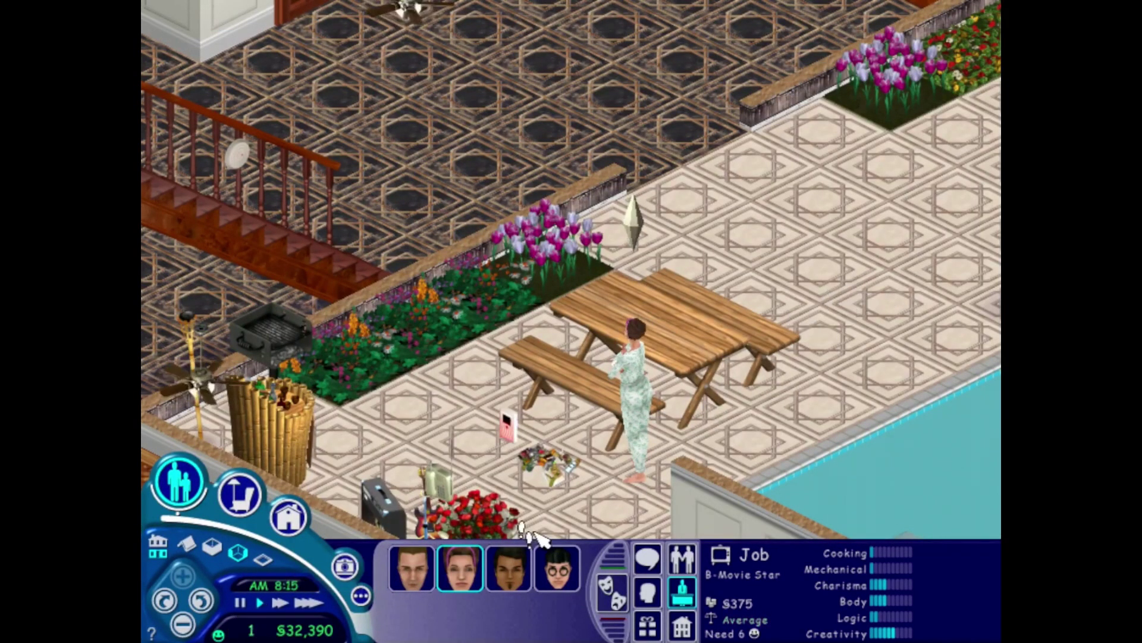
click(182, 624)
key(Up)
key(Left)
click(571, 562)
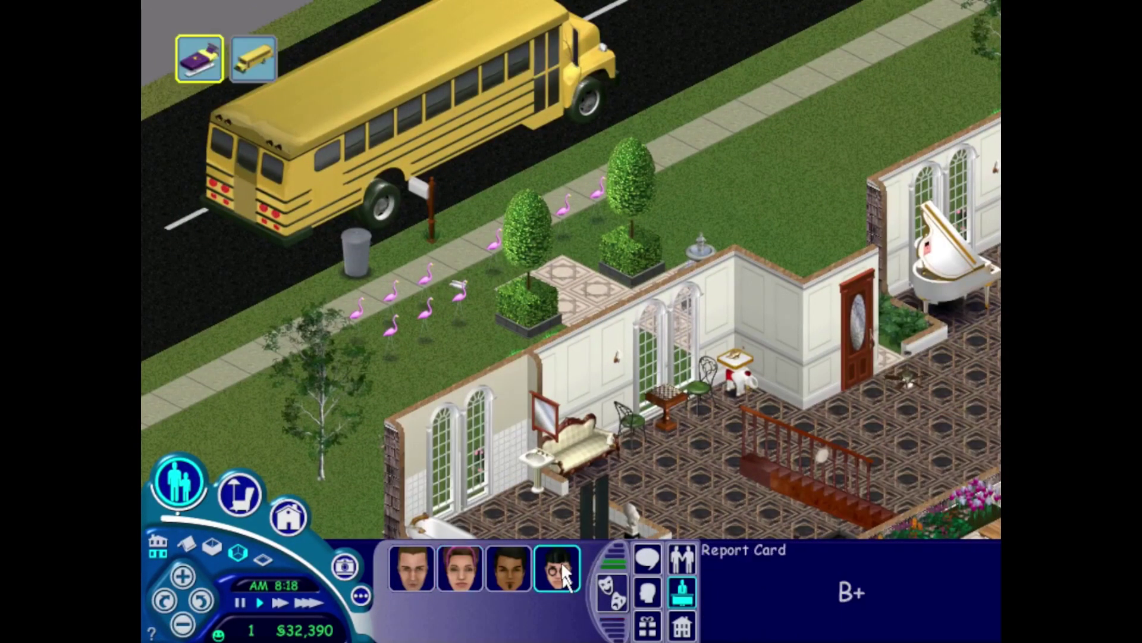
click(376, 83)
click(383, 44)
click(559, 578)
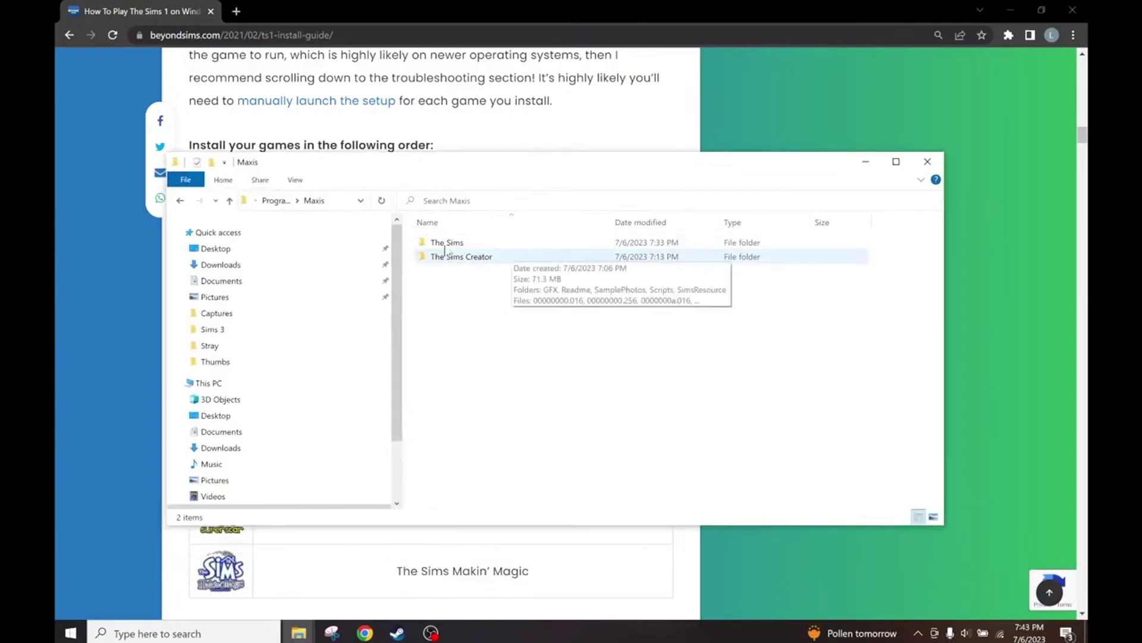
Step: Open The Sims folder in the Maxis directory and locate the UserData to UserData5 folders
double_click(444, 243)
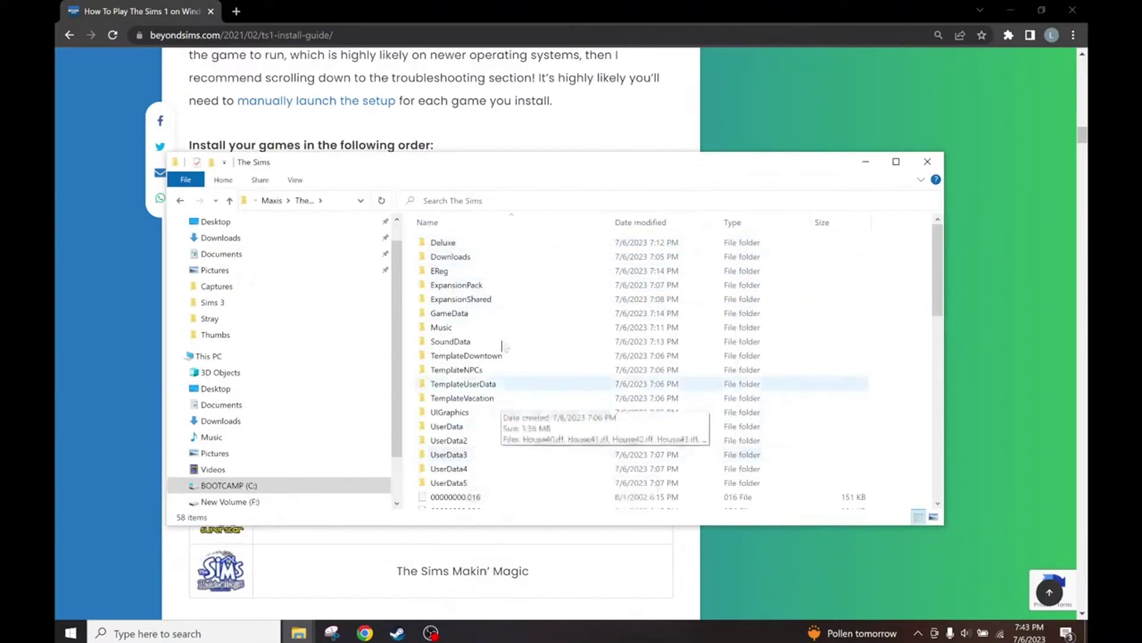
scroll(510, 292, down, 1)
scroll(510, 292, down, 1)
click(470, 346)
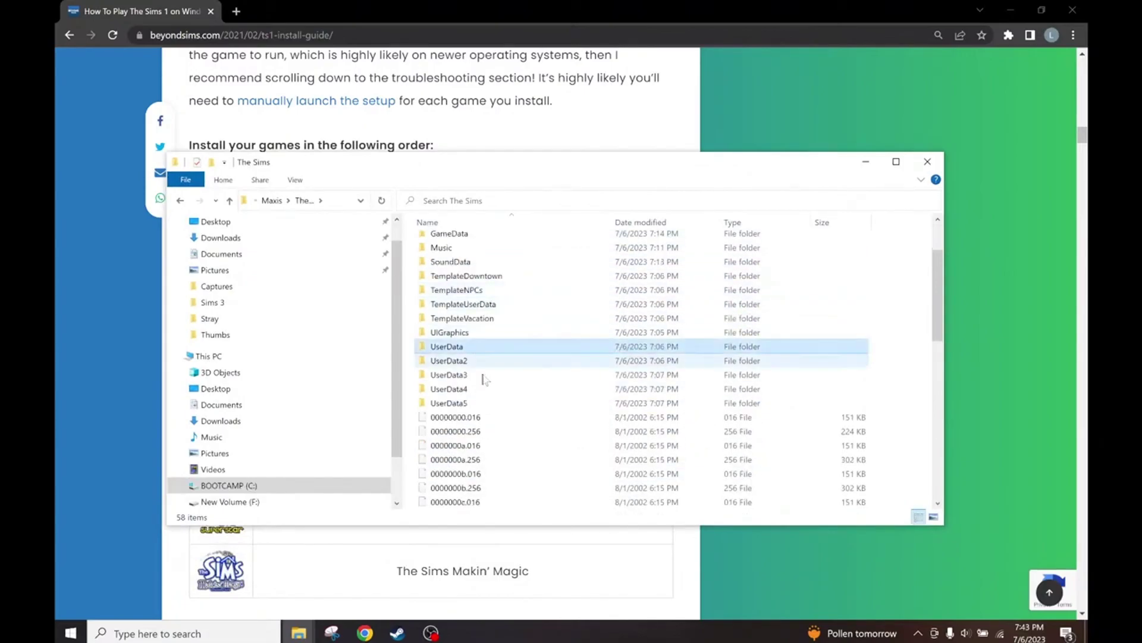
click(463, 403)
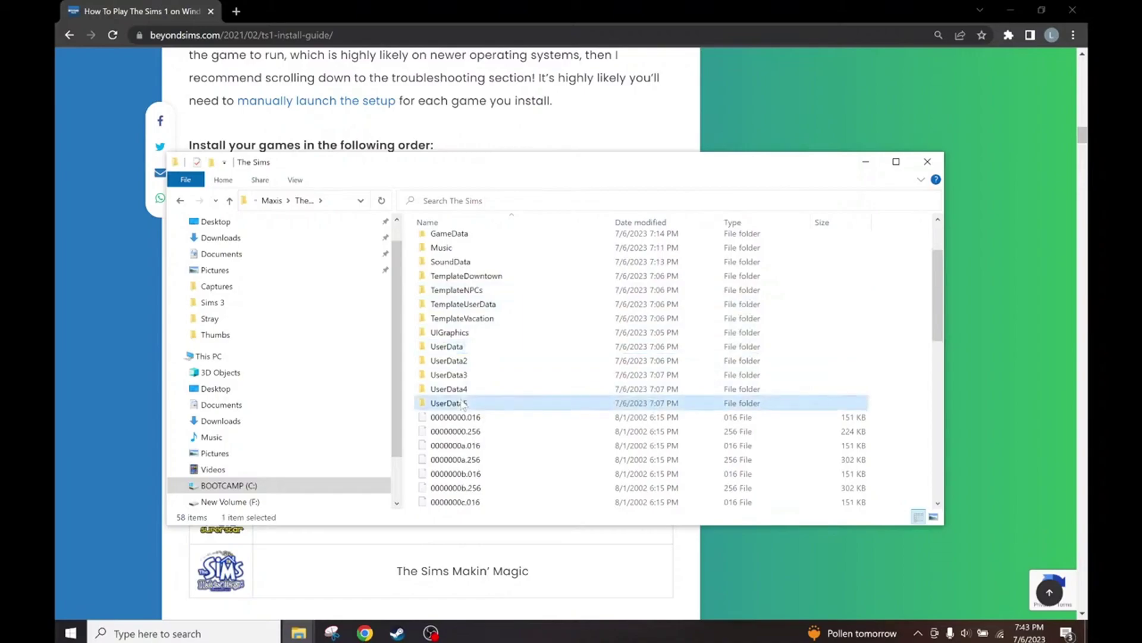
Step: Examine the five UserData folders one by one to identify which save data to back up
click(463, 348)
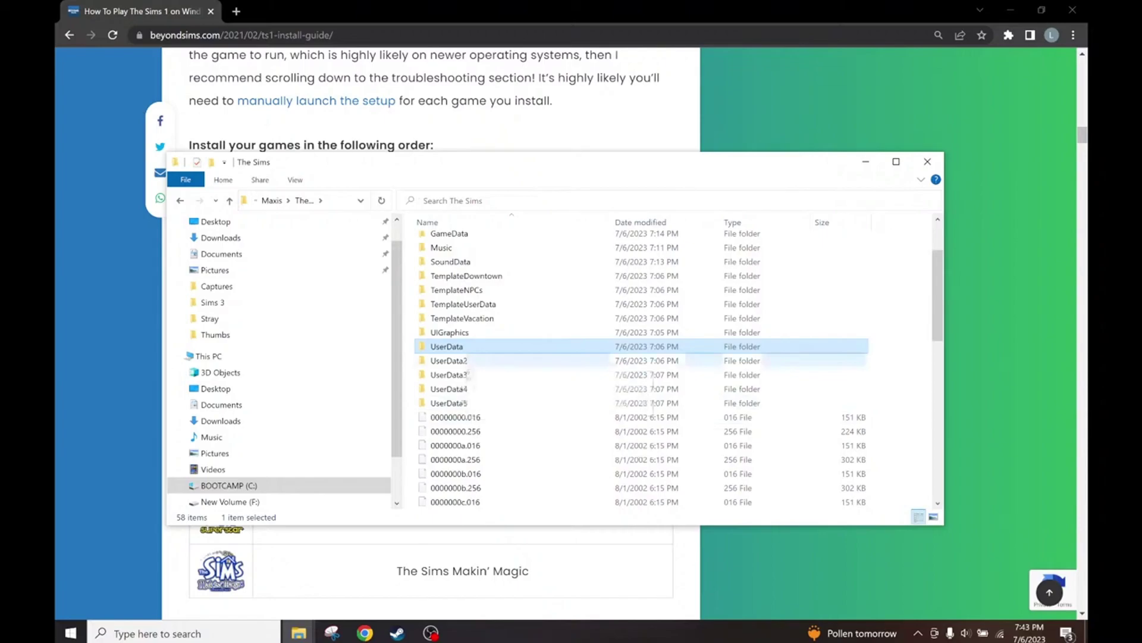
click(473, 361)
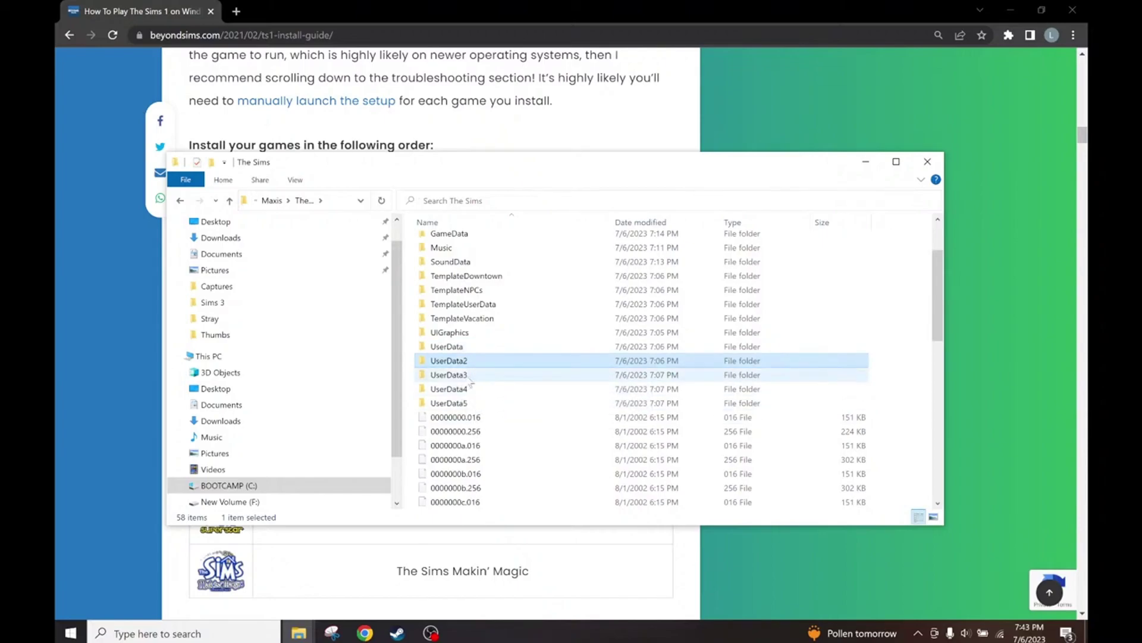
click(469, 390)
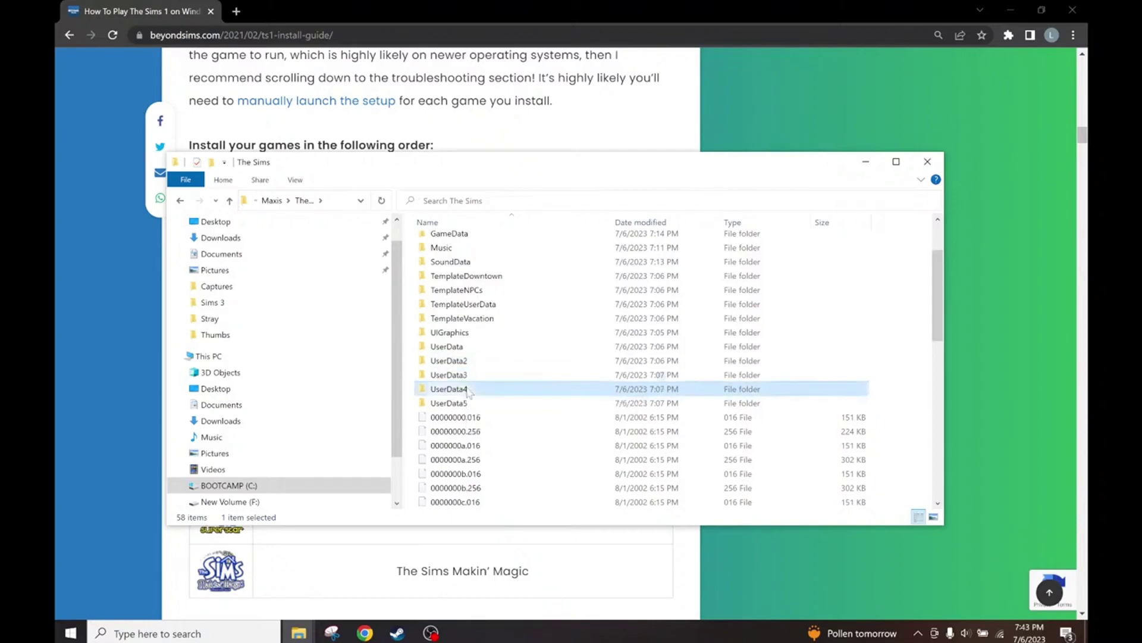
click(452, 346)
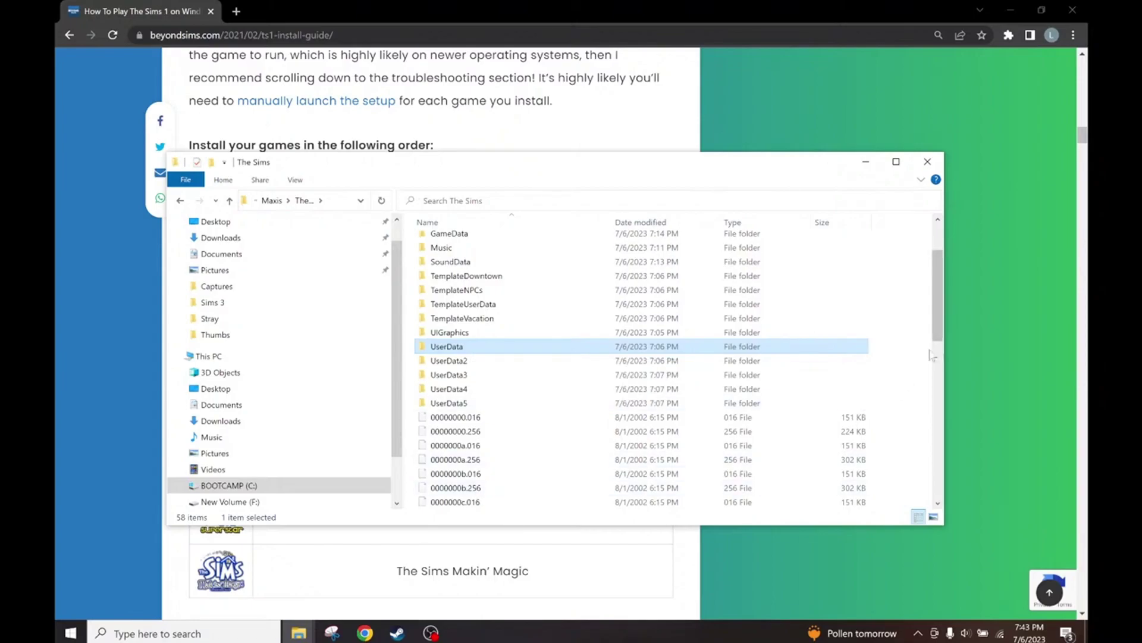
mouse_move(592, 386)
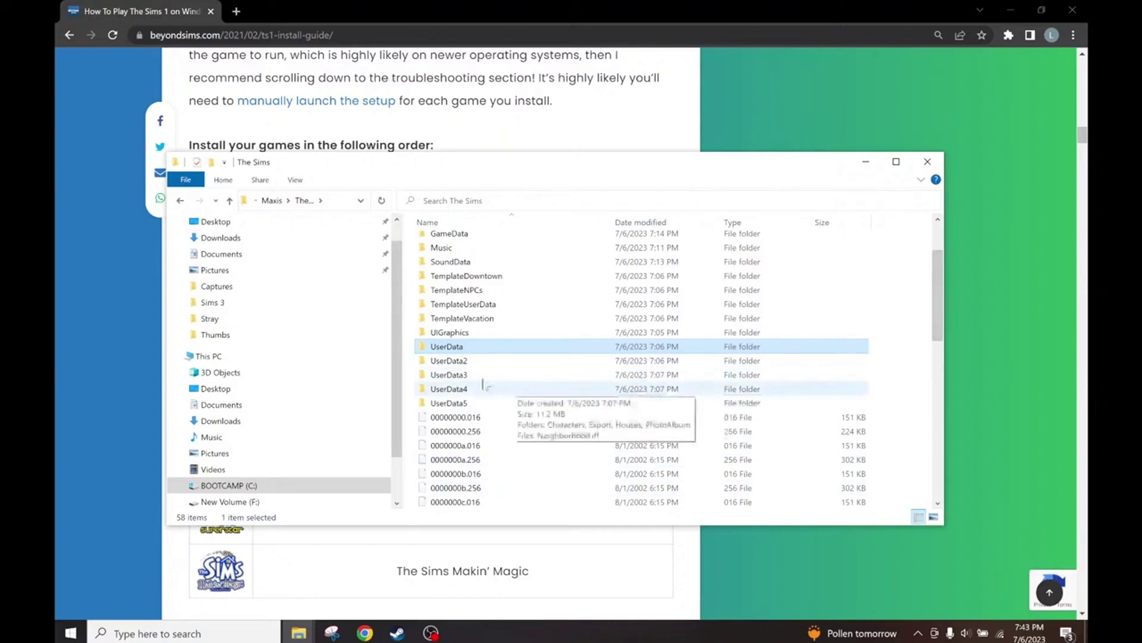
click(464, 363)
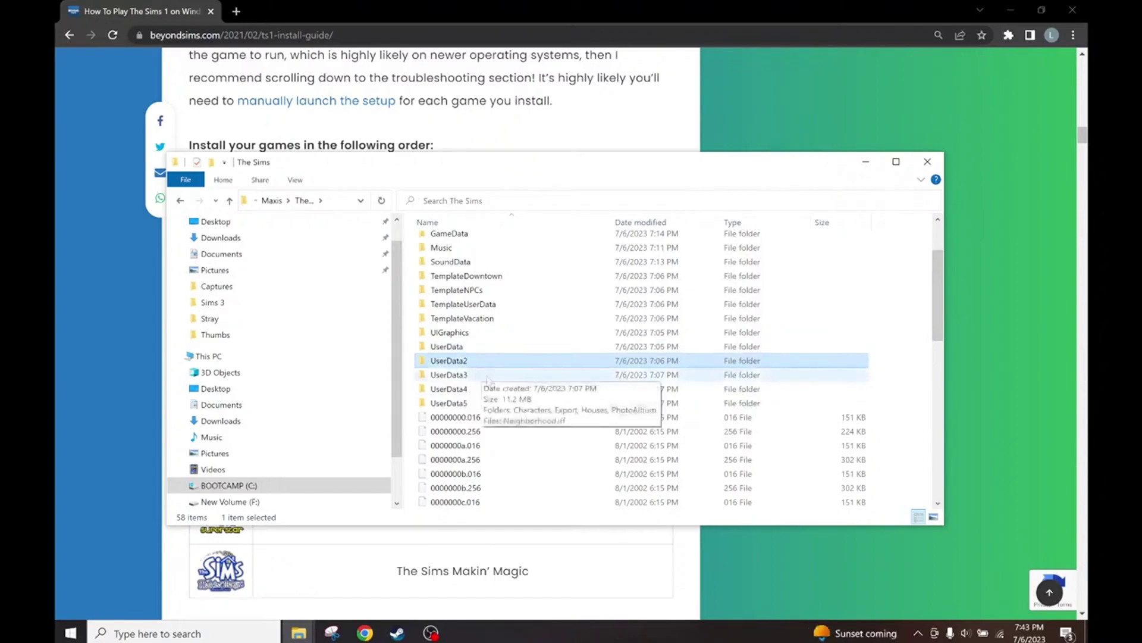
click(464, 376)
click(463, 390)
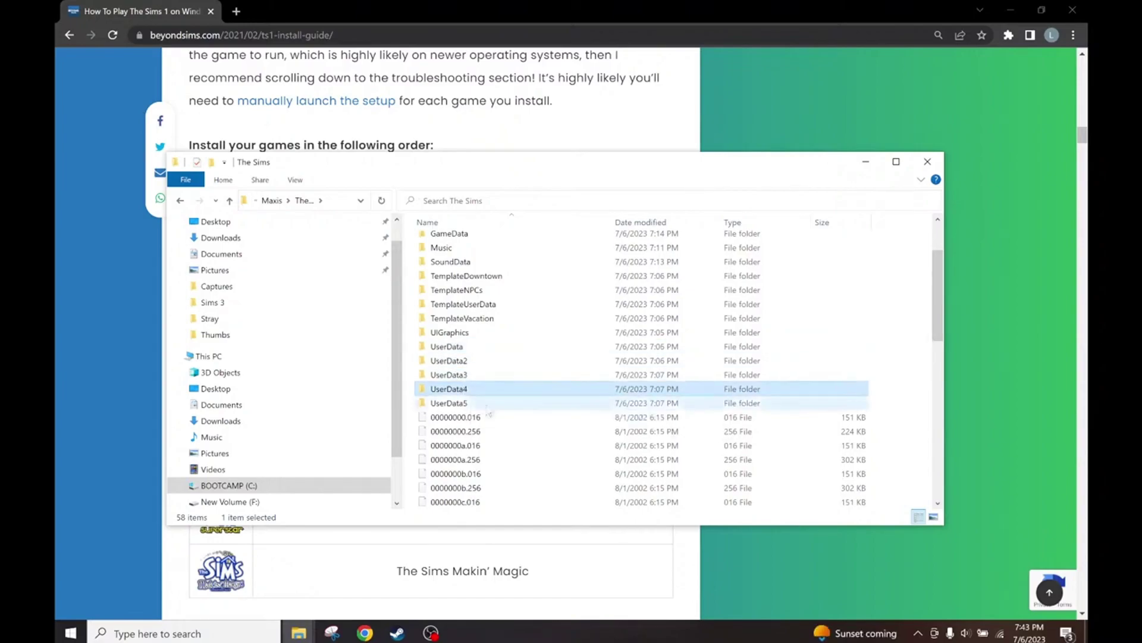
click(476, 403)
click(477, 362)
click(475, 348)
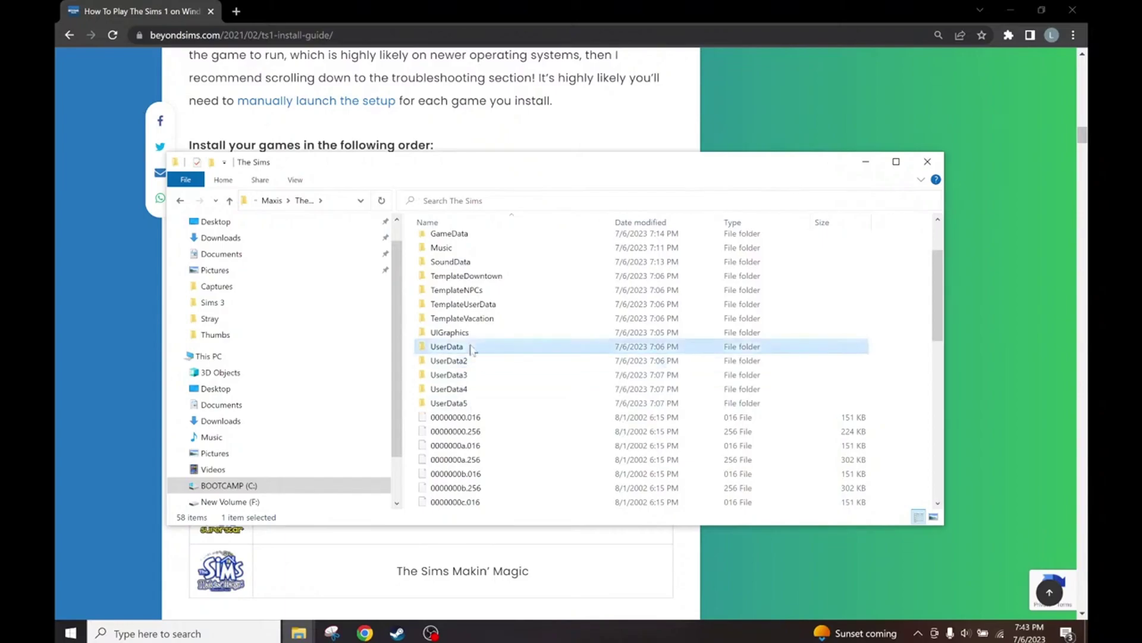
mouse_move(461, 351)
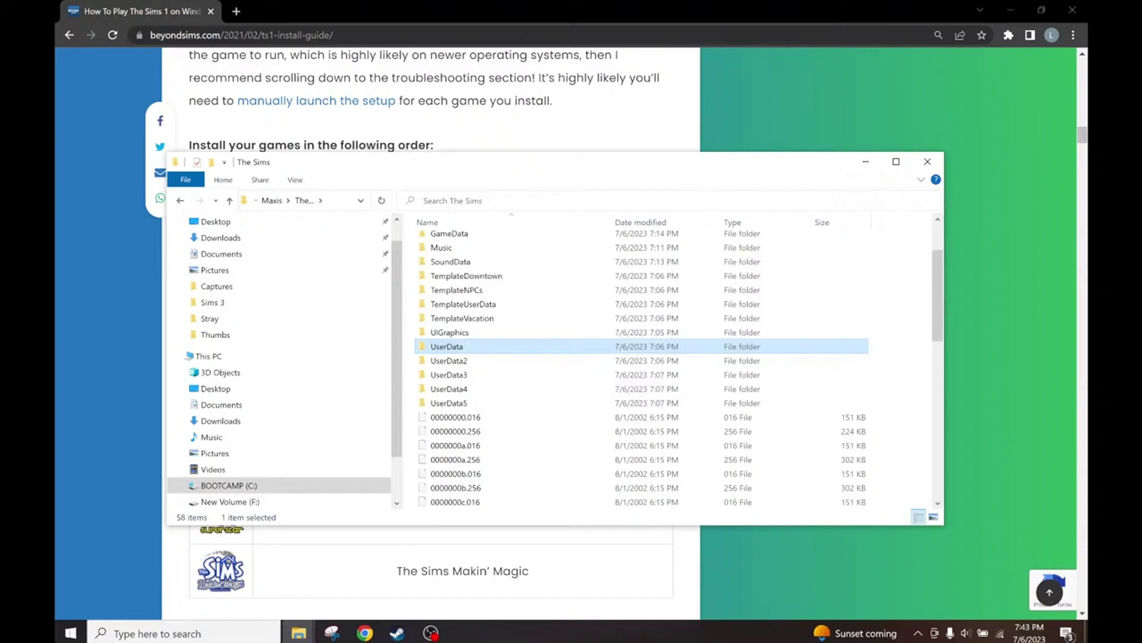
Step: Switch to the Sims Backup folder in Documents and open its UserData folder
key(alt+Tab)
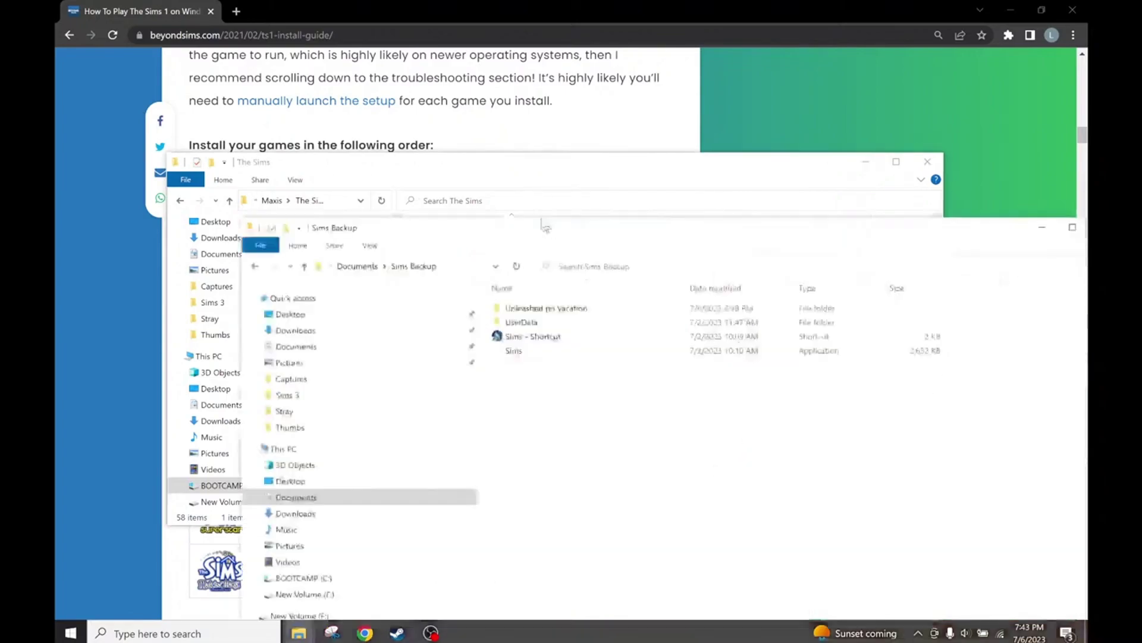
drag(524, 161, 480, 134)
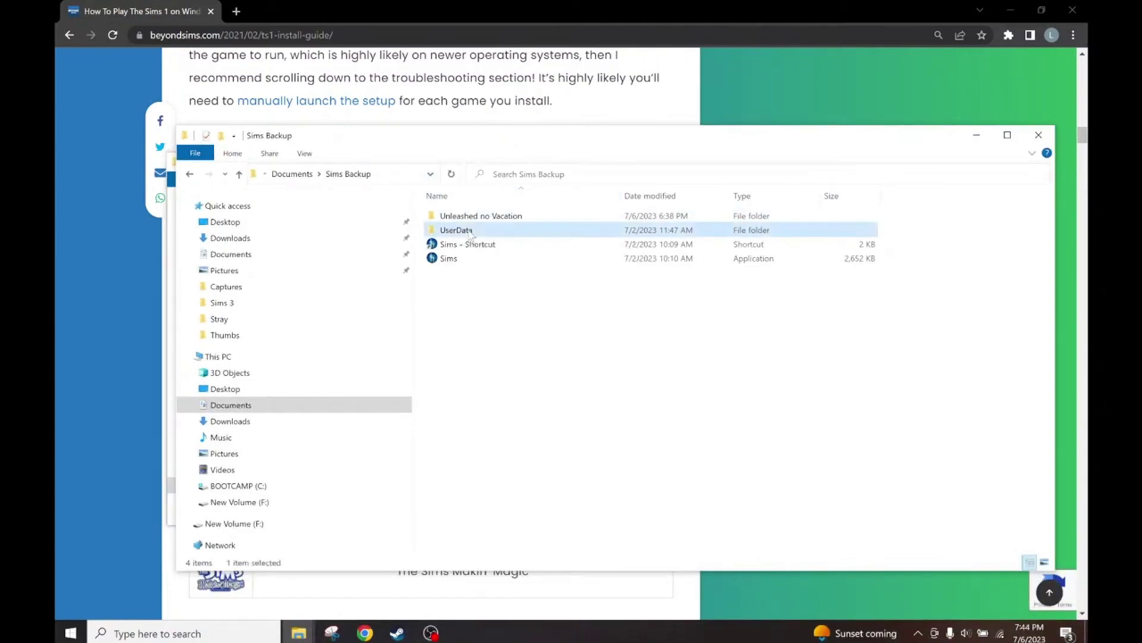
double_click(469, 230)
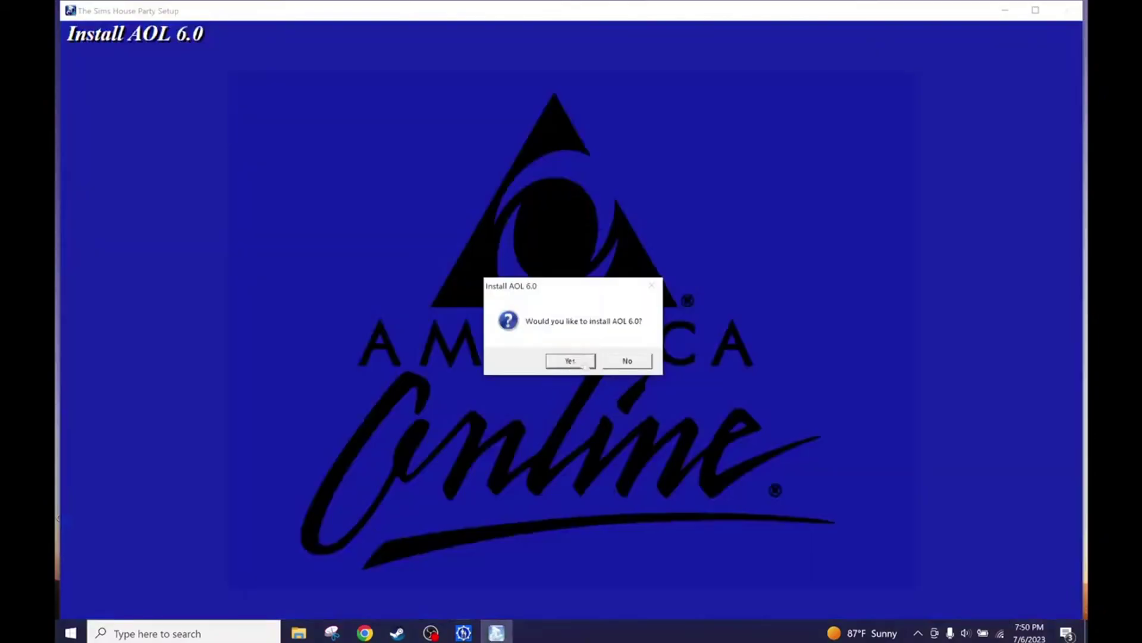
Step: Decline installing AOL 6.0 and finish the House Party, Hot Date, Vacation and Unleashed setup wizards
click(637, 360)
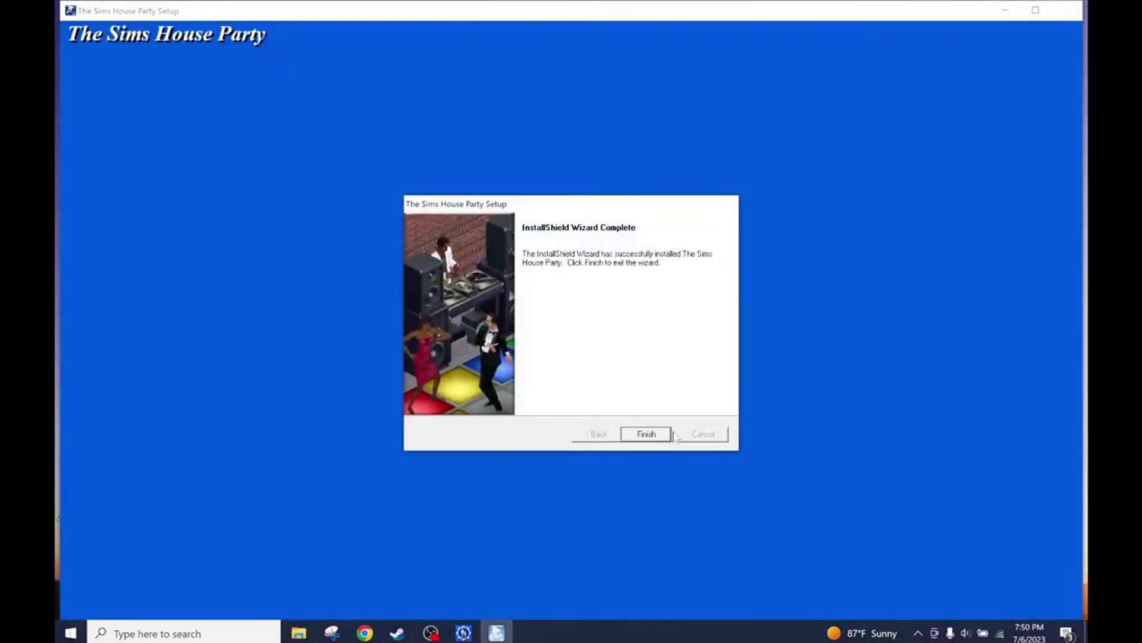
click(646, 434)
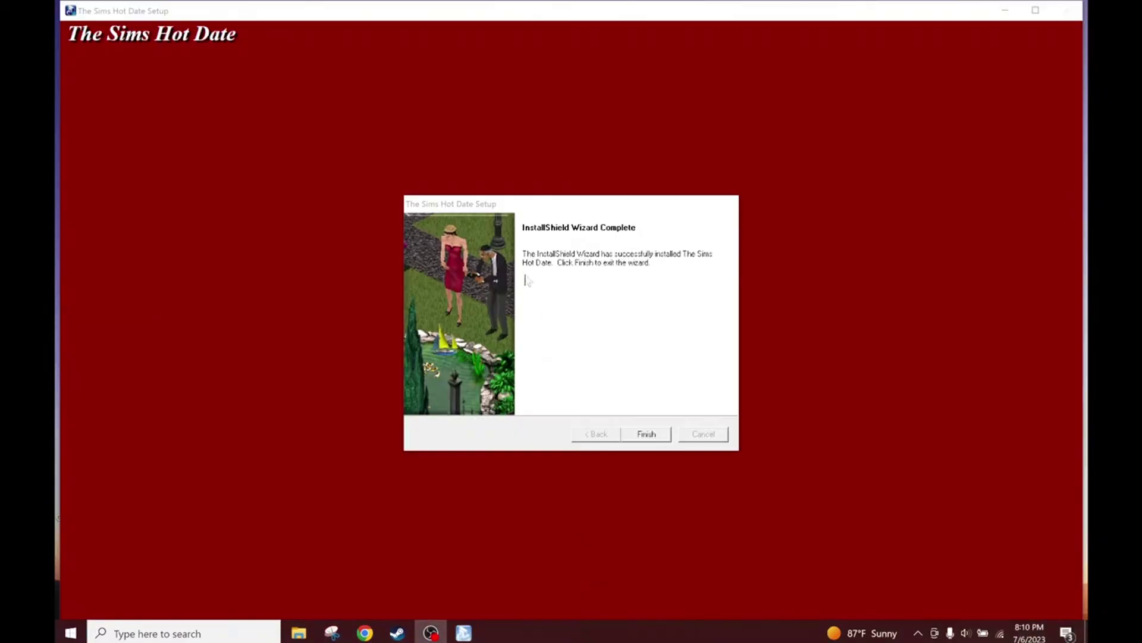
click(648, 434)
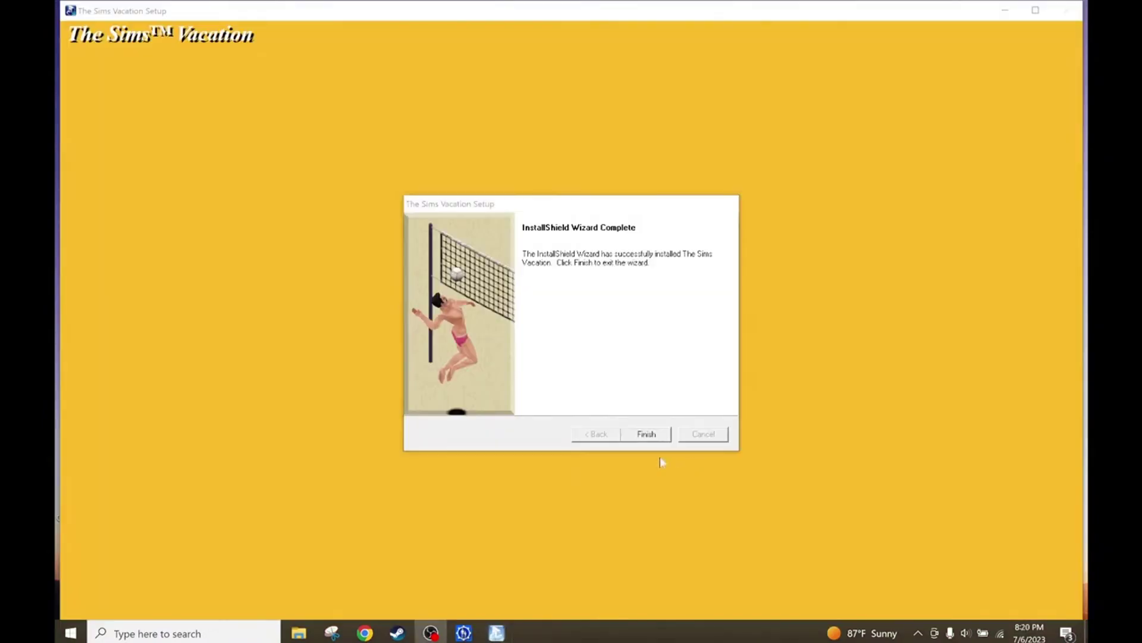
click(662, 436)
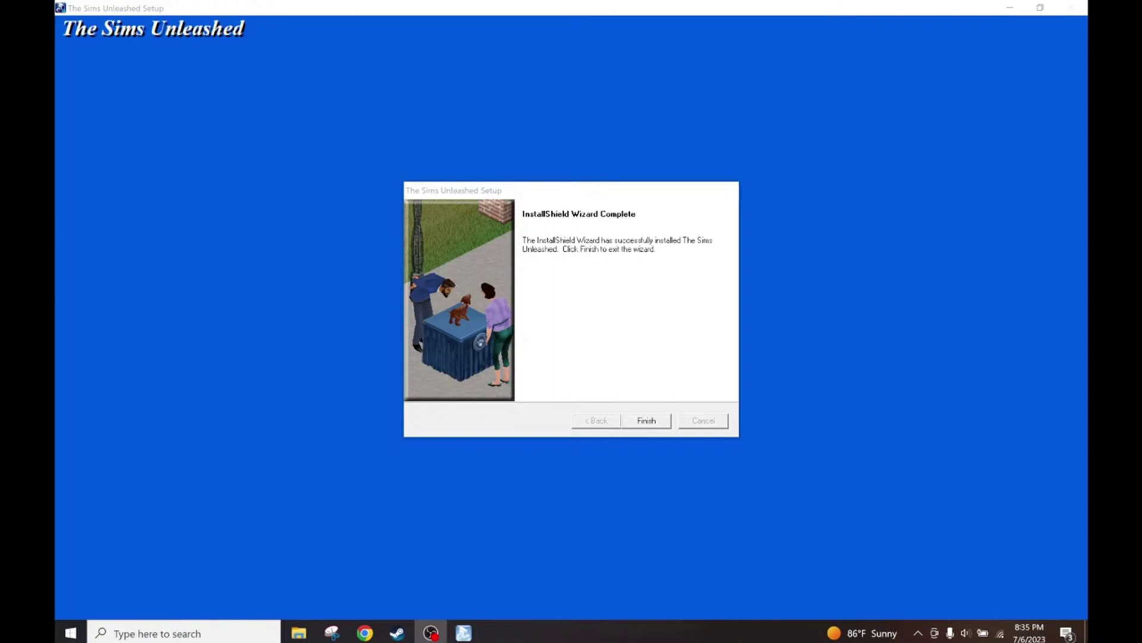
click(647, 421)
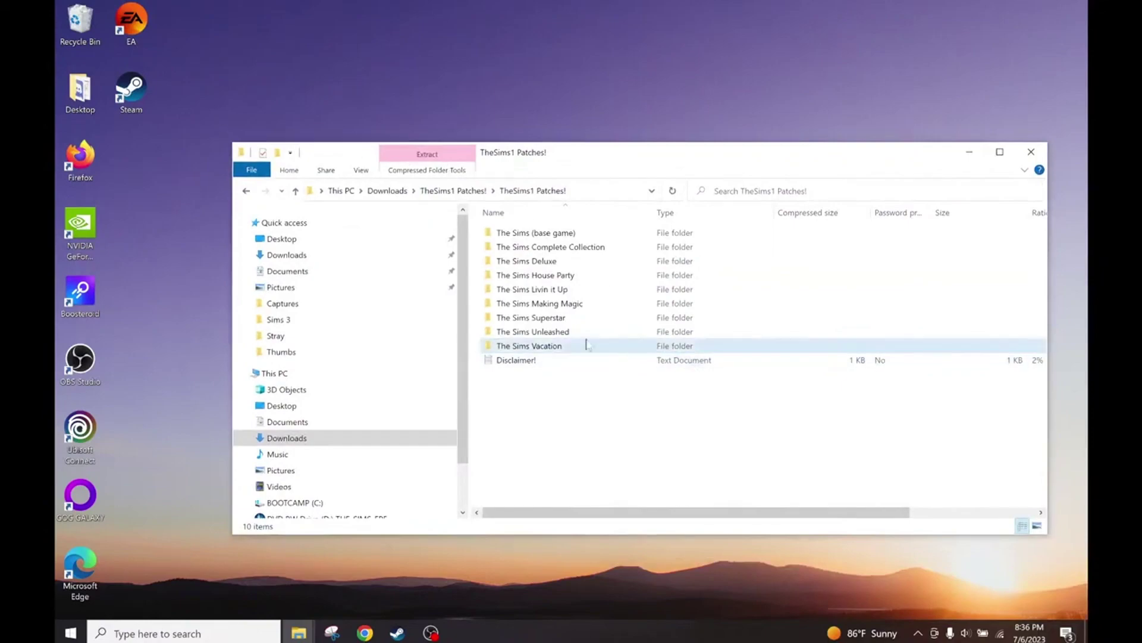
Step: Copy the sims application from The Sims Unleashed patch folder into Maxis\The Sims, granting administrator permission
double_click(566, 332)
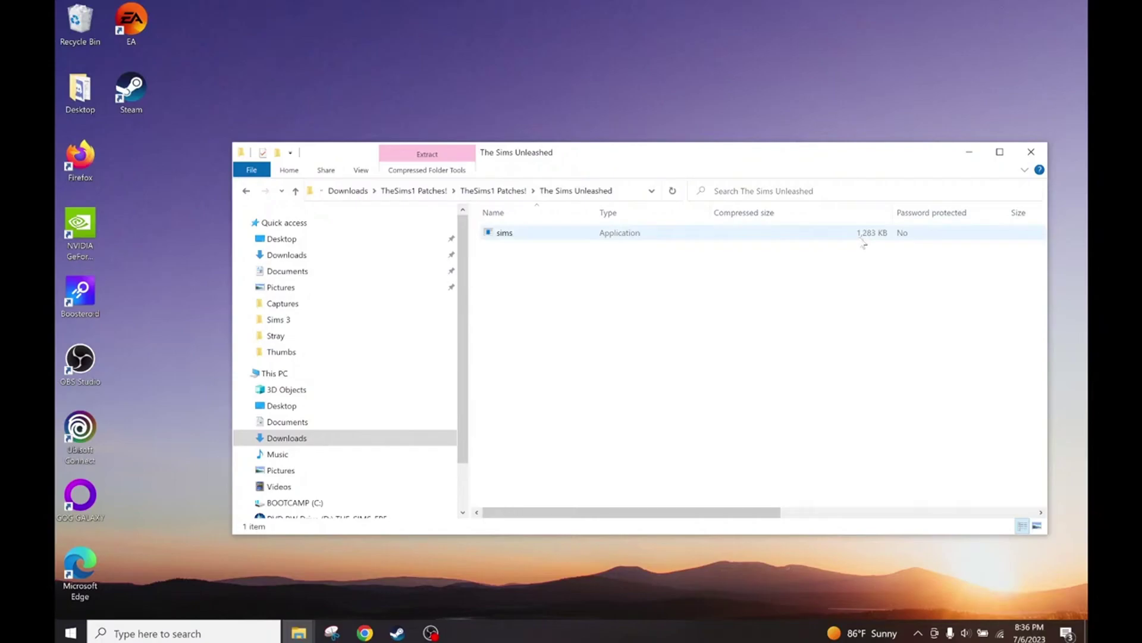
right_click(515, 233)
click(574, 280)
click(234, 170)
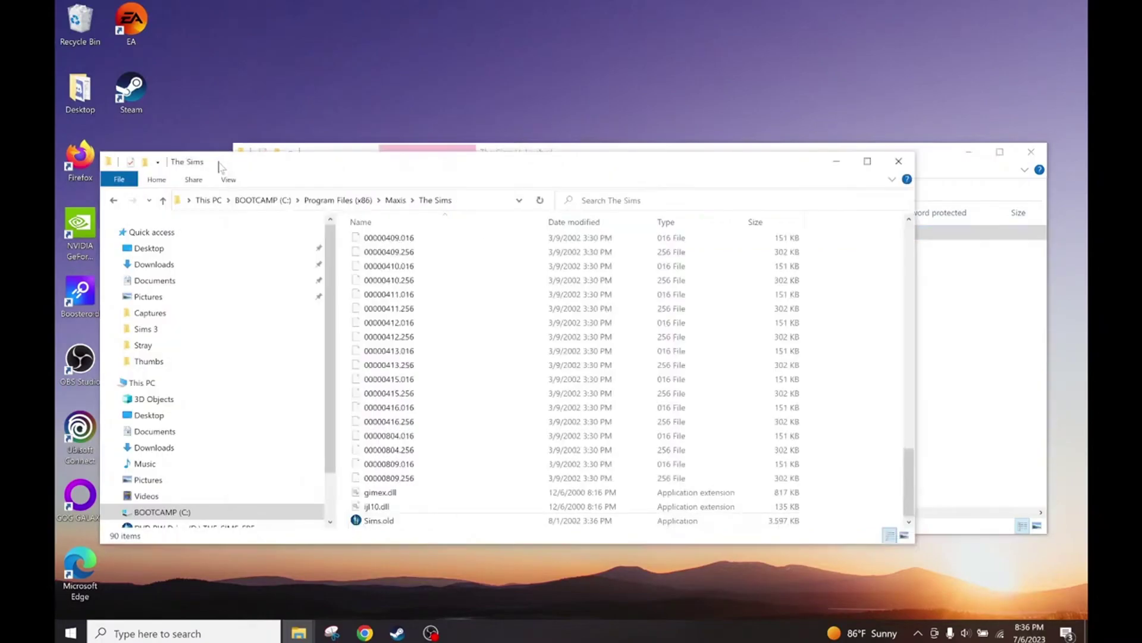
right_click(423, 506)
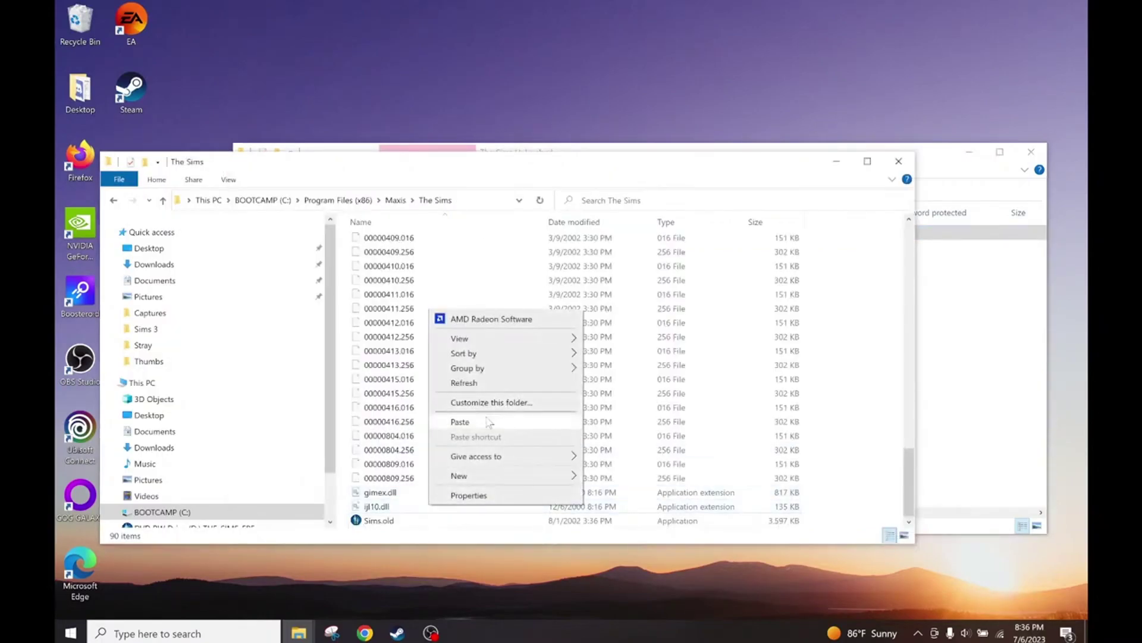
click(460, 422)
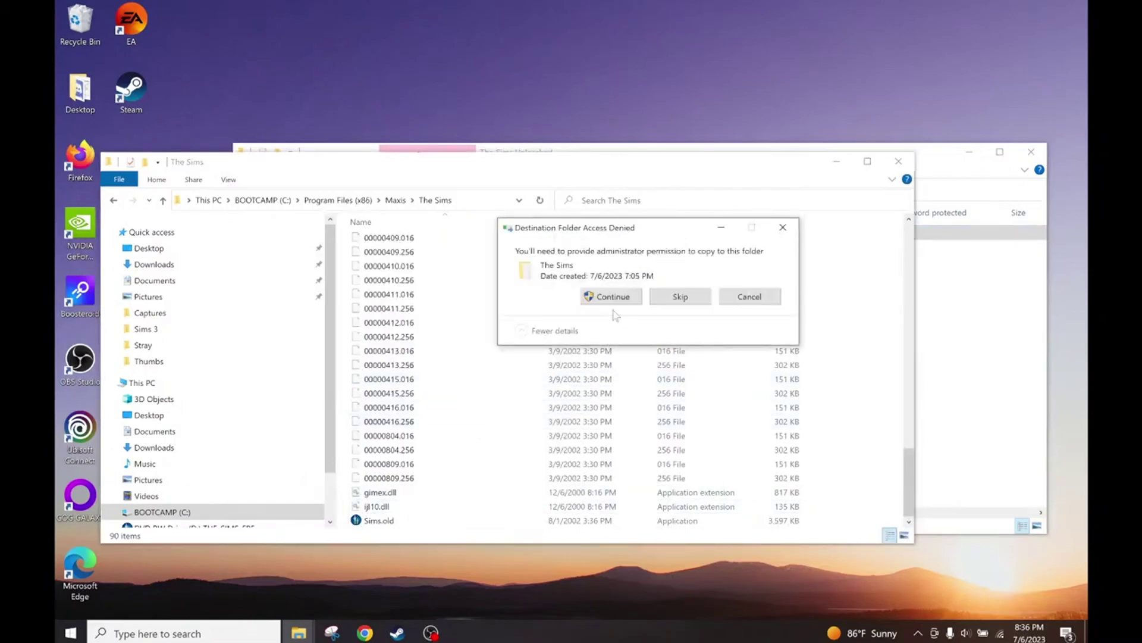
click(603, 293)
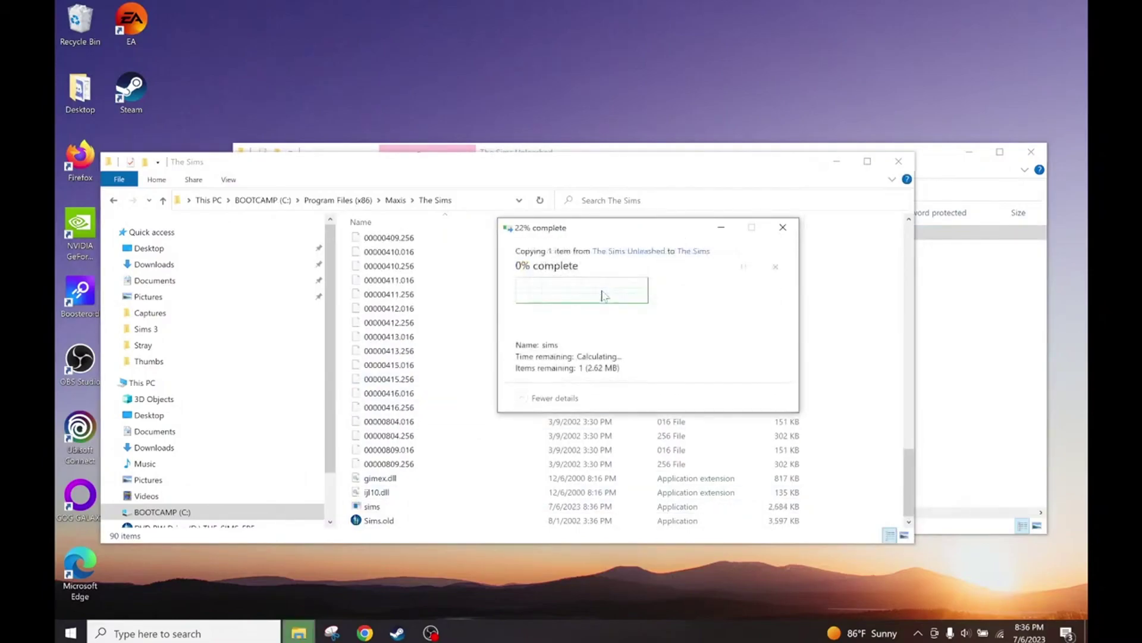
click(967, 412)
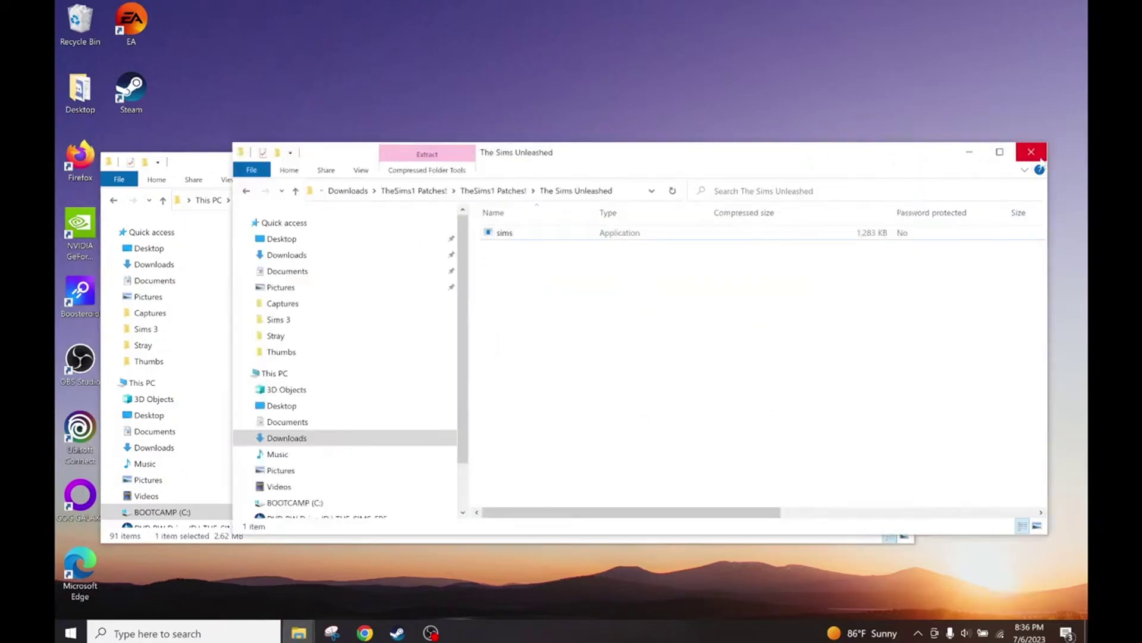
Step: Minimize the open folder windows and open the file location of the recently added The Sims 800x600 shortcut
click(969, 152)
click(842, 157)
click(70, 632)
right_click(188, 224)
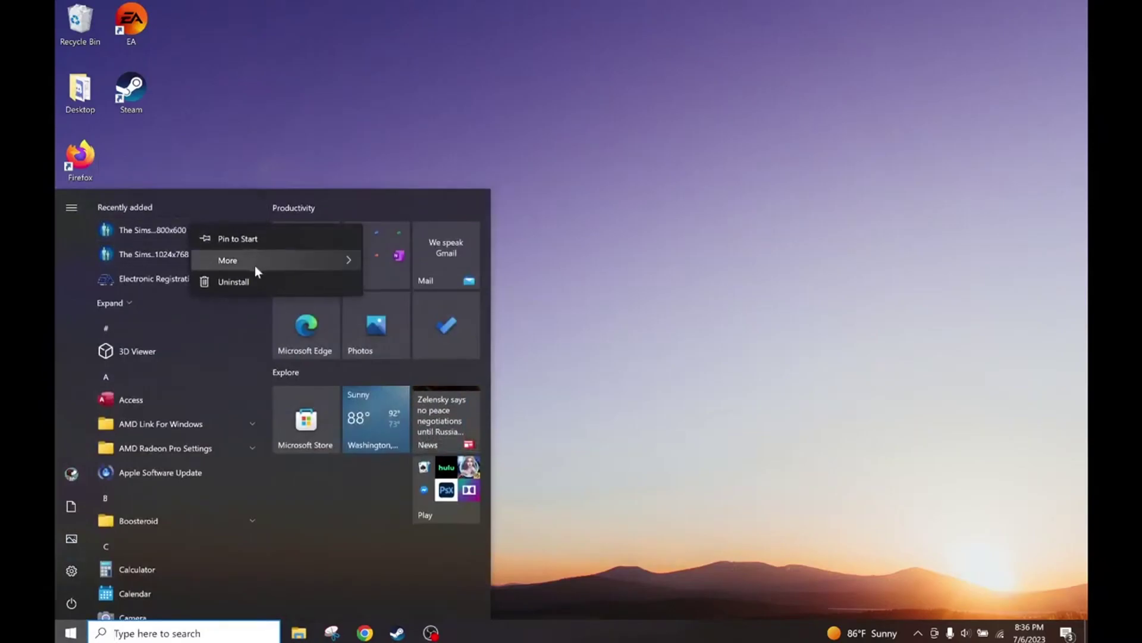
mouse_move(257, 265)
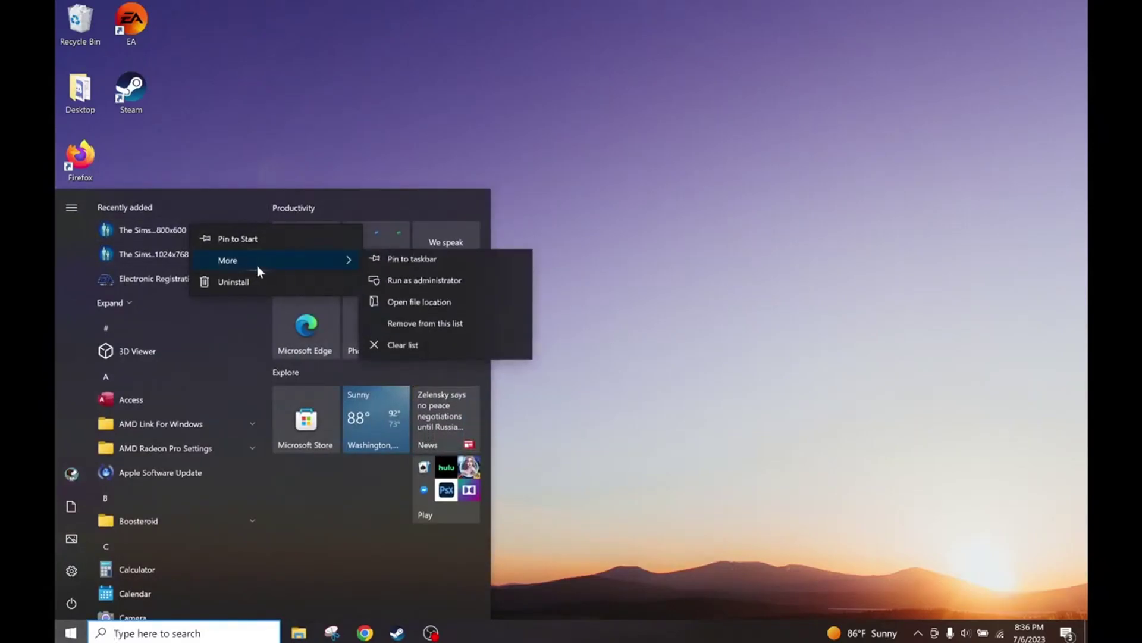
click(448, 310)
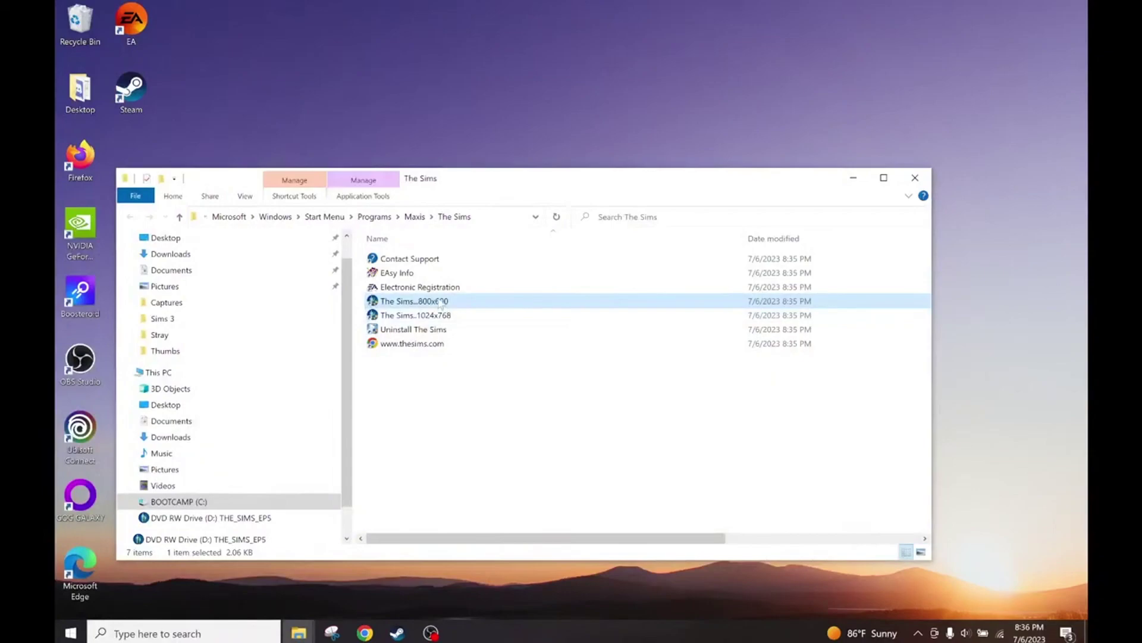
Step: Add -w before -r800x600 in the target of The Sims 800x600 shortcut, apply the change, and launch the shortcut
right_click(439, 301)
click(478, 553)
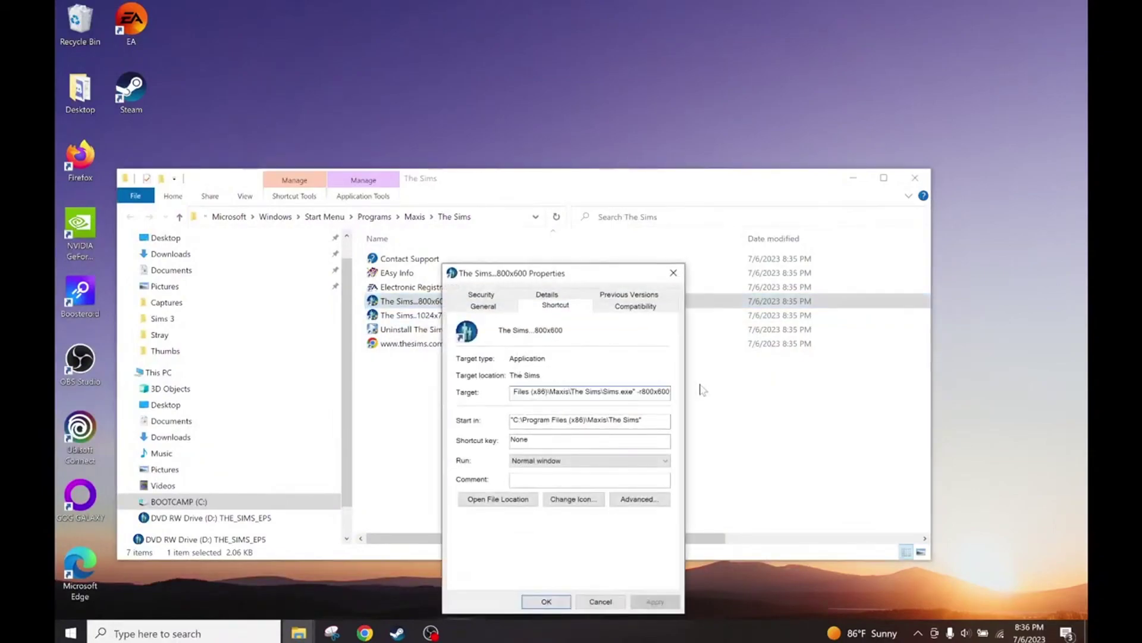
text(-w -)
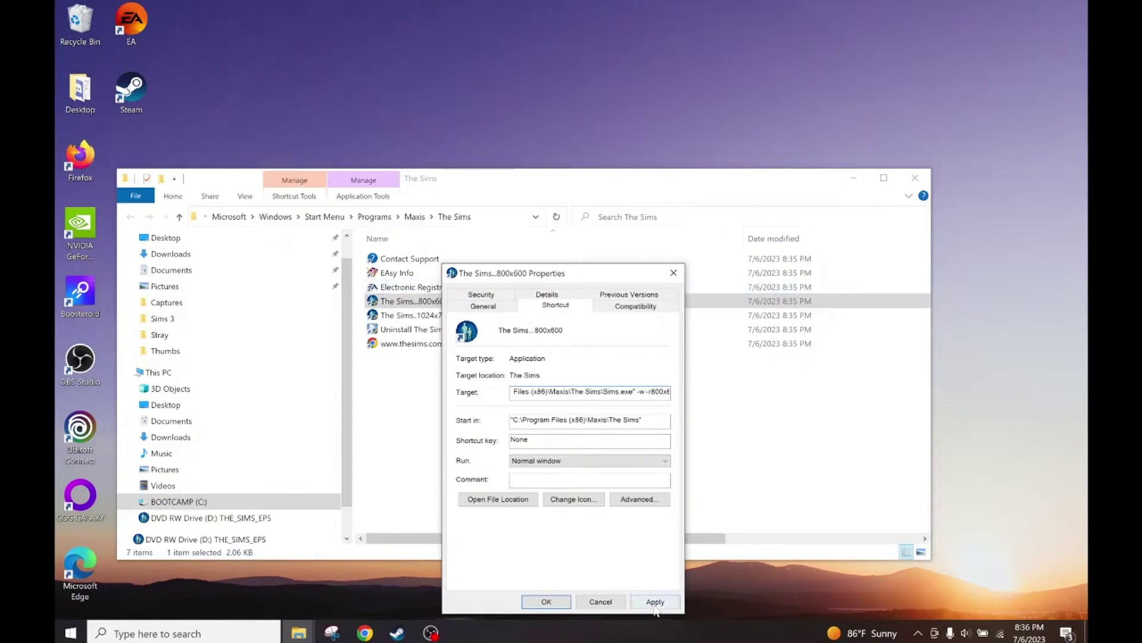
click(656, 602)
click(546, 602)
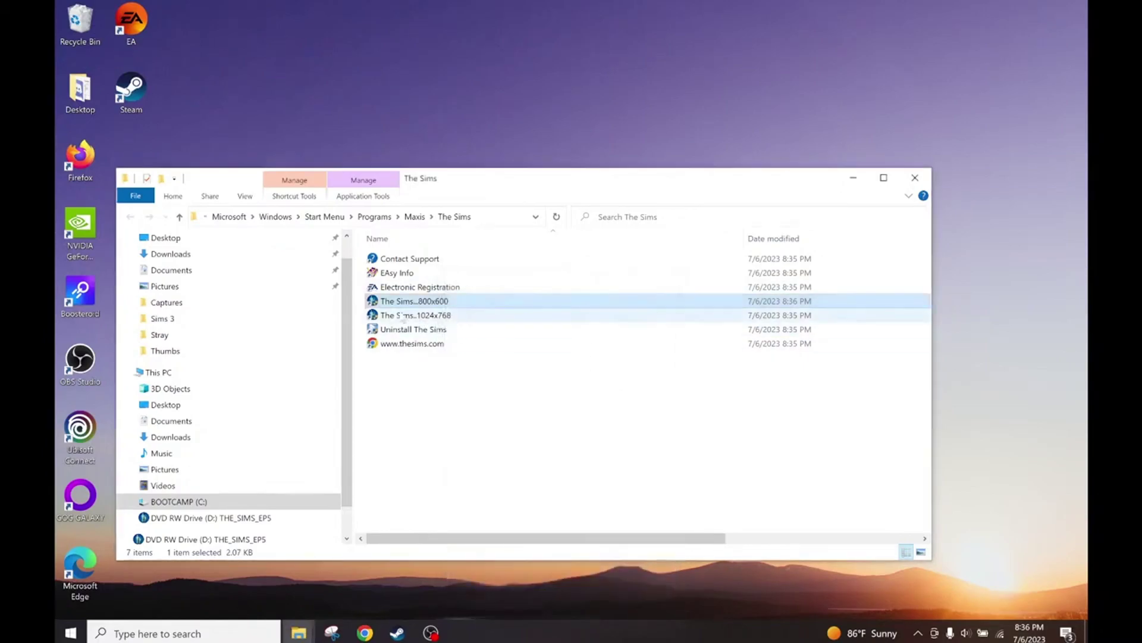
double_click(416, 302)
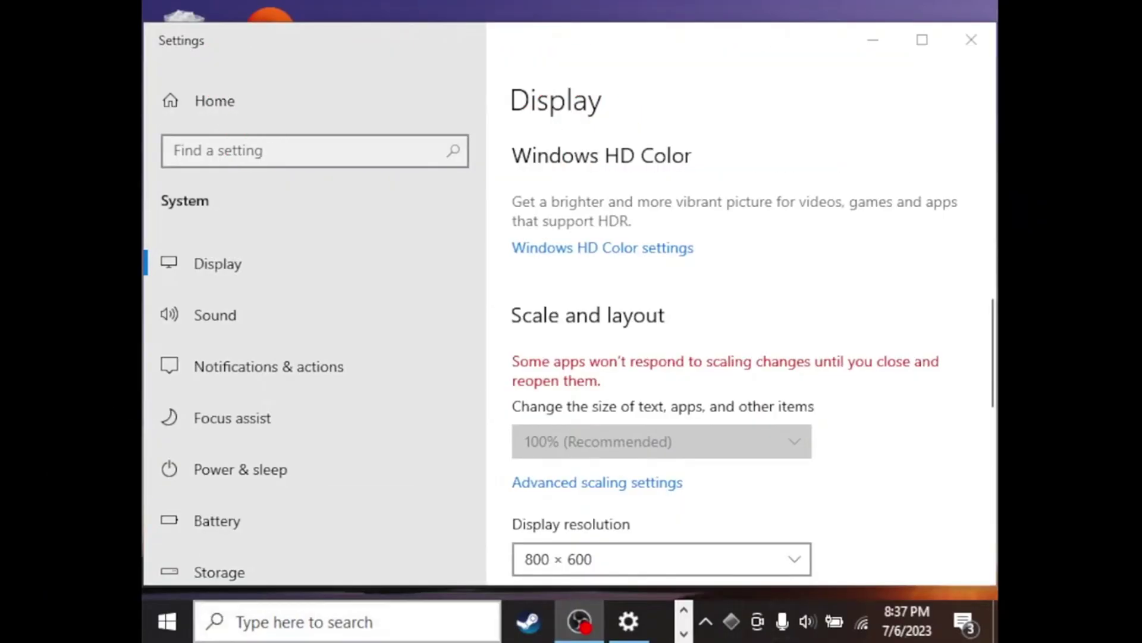
Step: Close the display settings window, search Windows for "sims", and launch The Sims to its neighborhood view
click(967, 43)
click(966, 41)
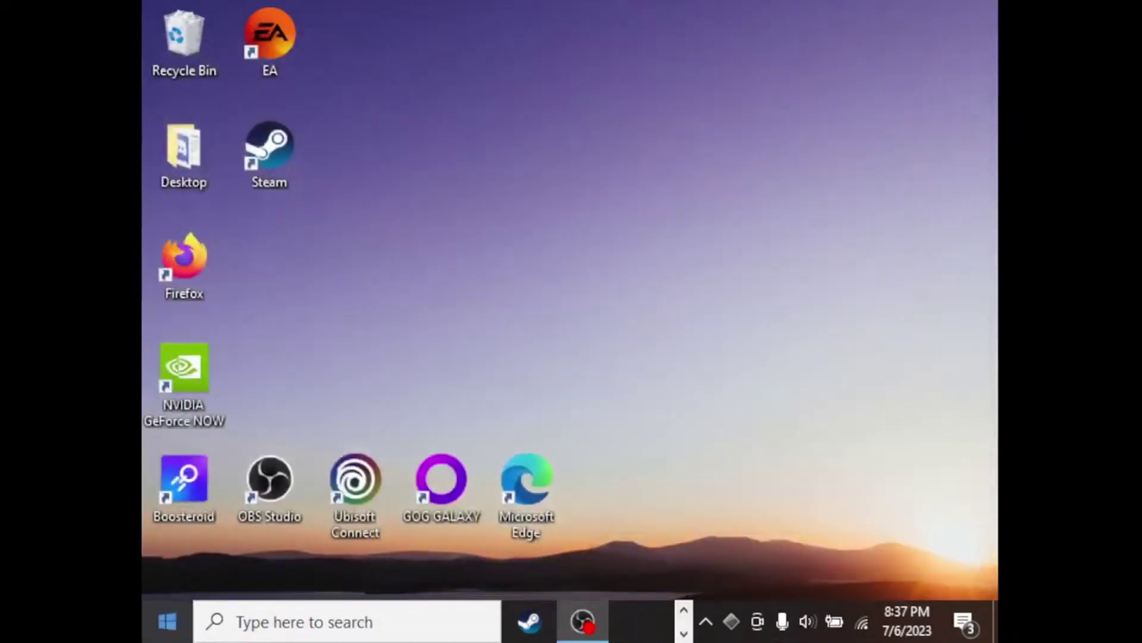
click(156, 623)
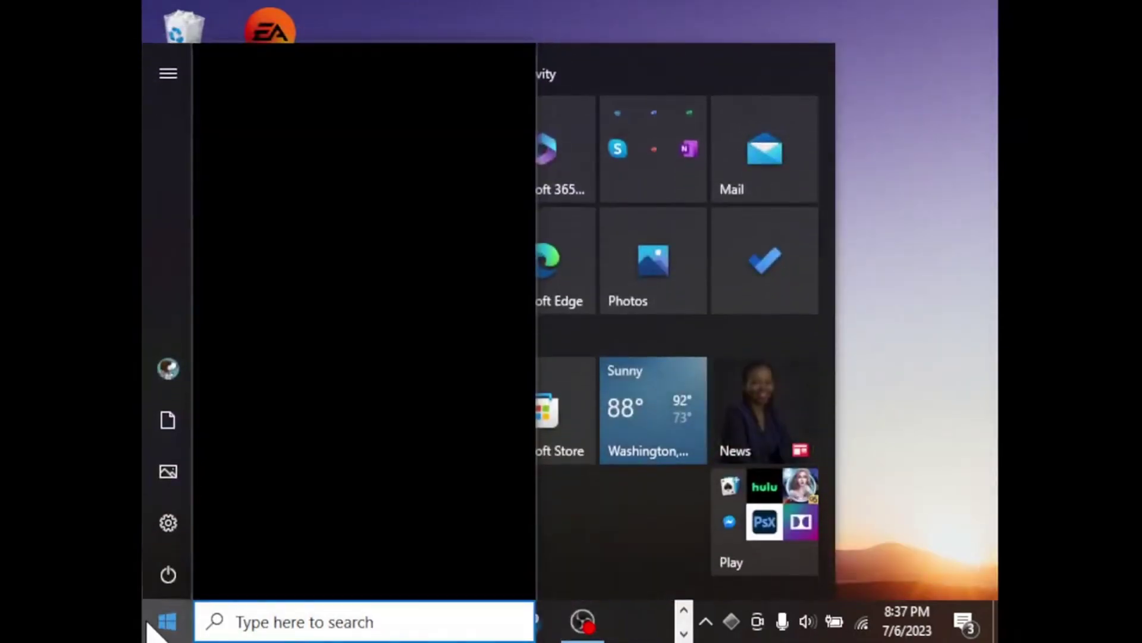
text(sims)
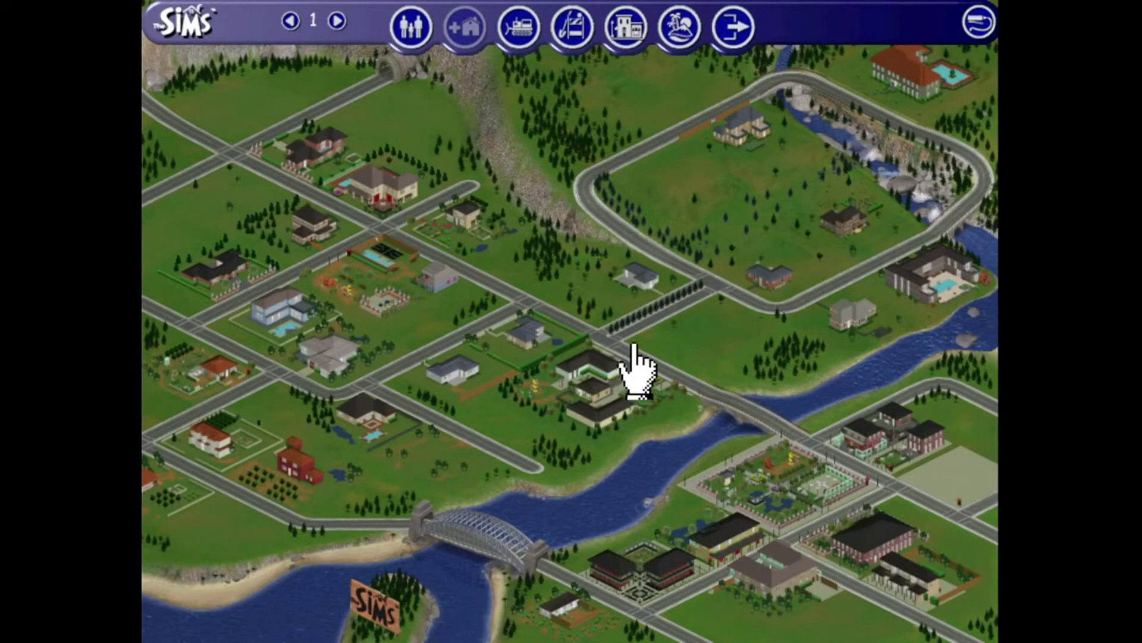
mouse_move(951, 297)
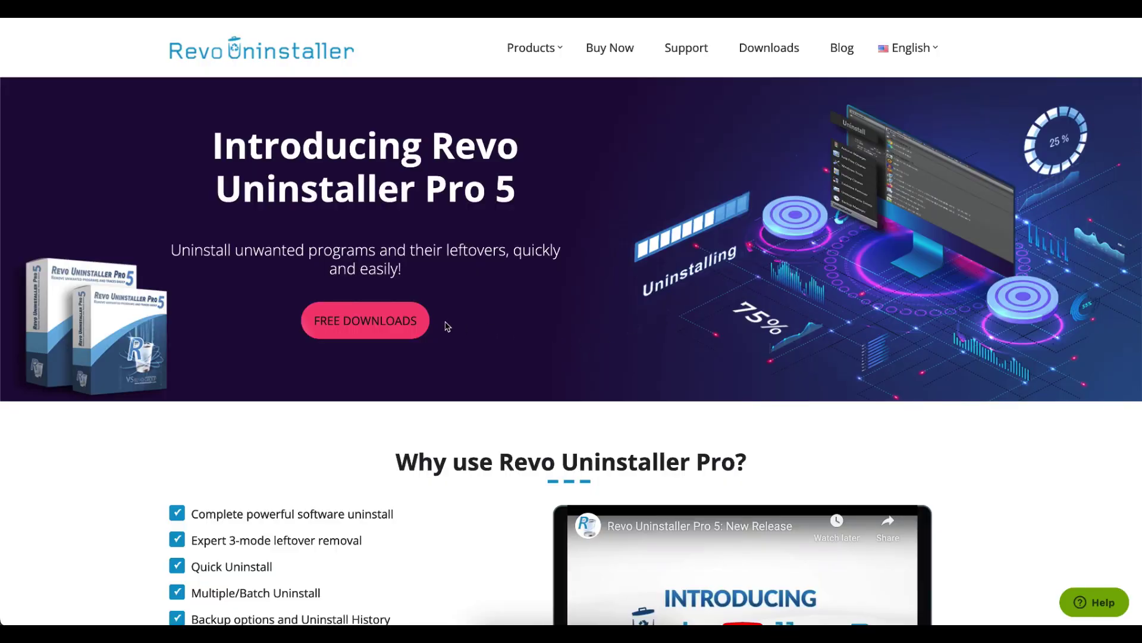
Step: Go to the Revo Uninstaller free downloads page and dismiss the two-year licence offer
click(405, 323)
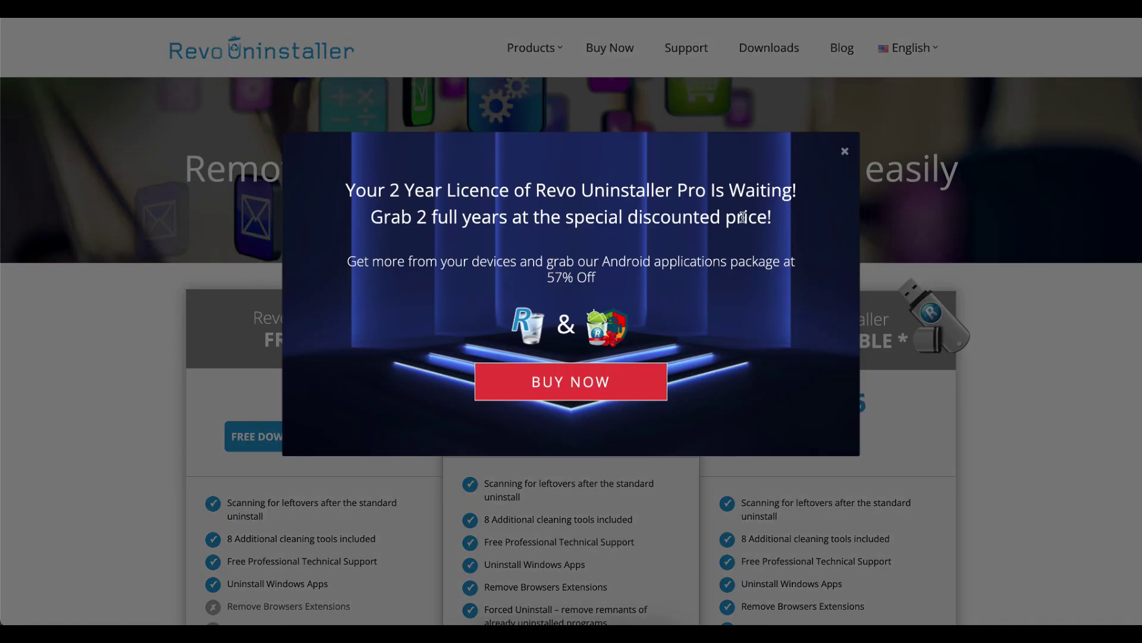
click(845, 153)
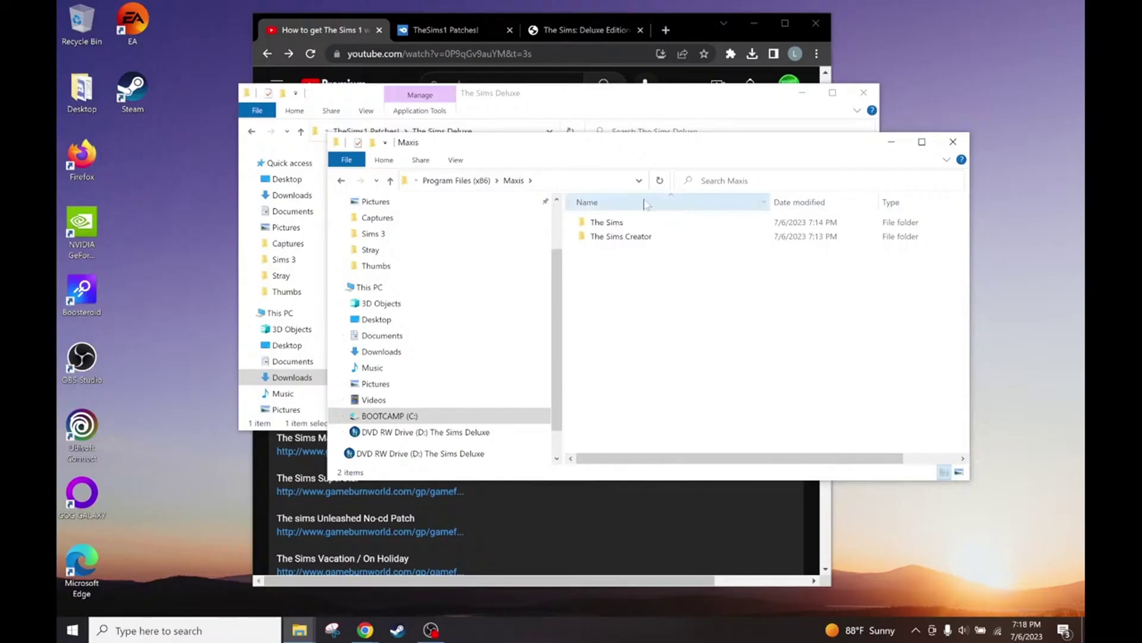
Step: Open The Sims folder inside Program Files (x86)\Maxis and locate the Sims application
double_click(608, 222)
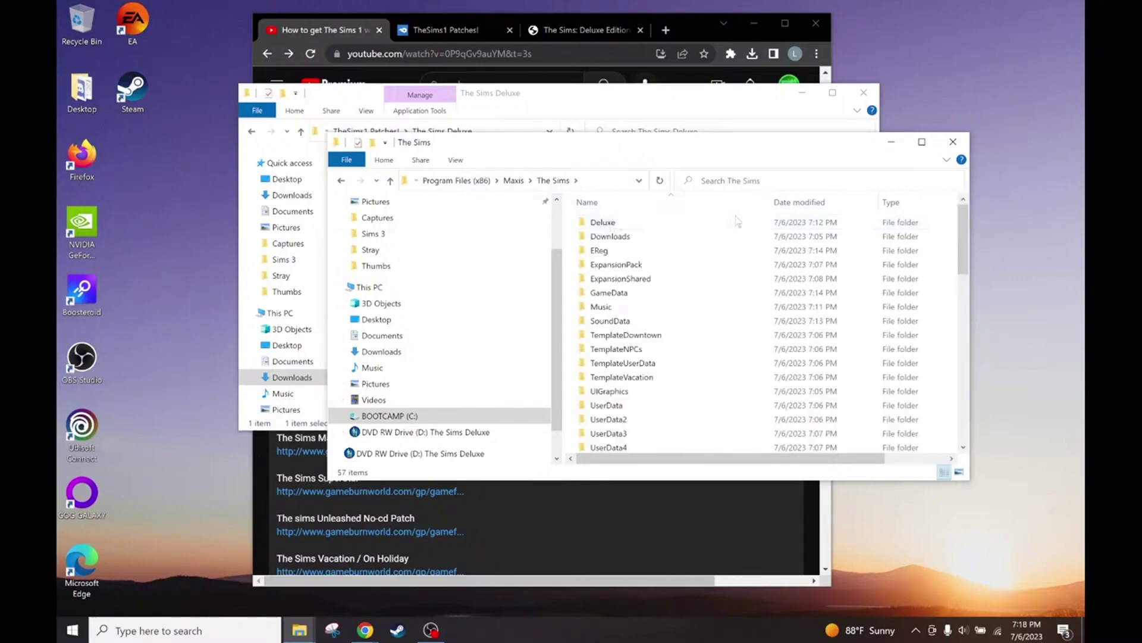
drag(962, 219, 964, 403)
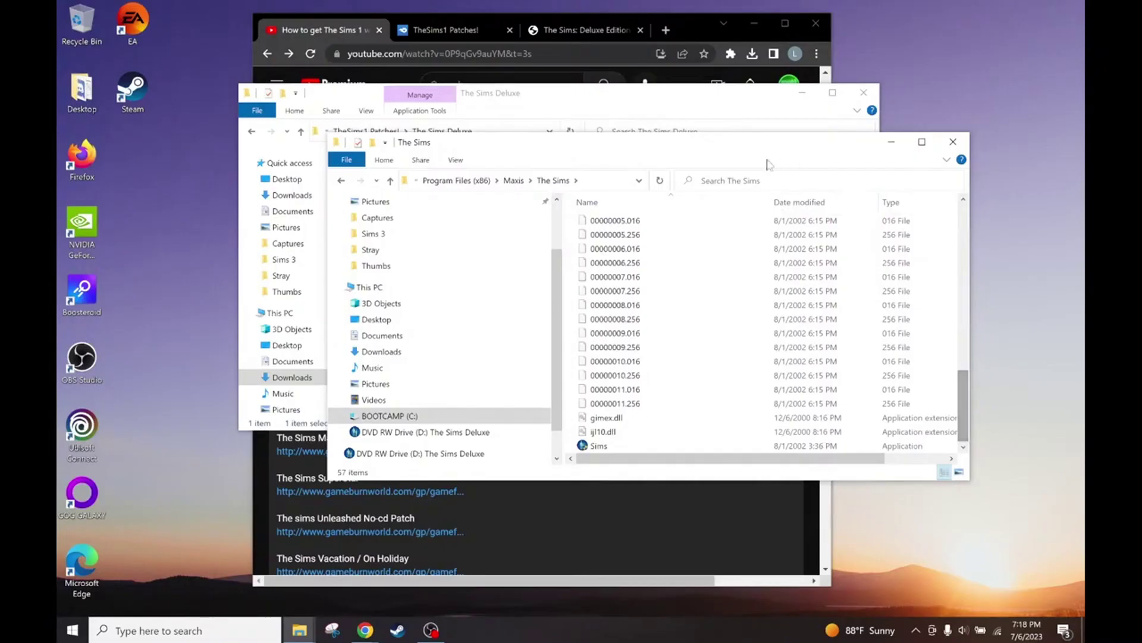